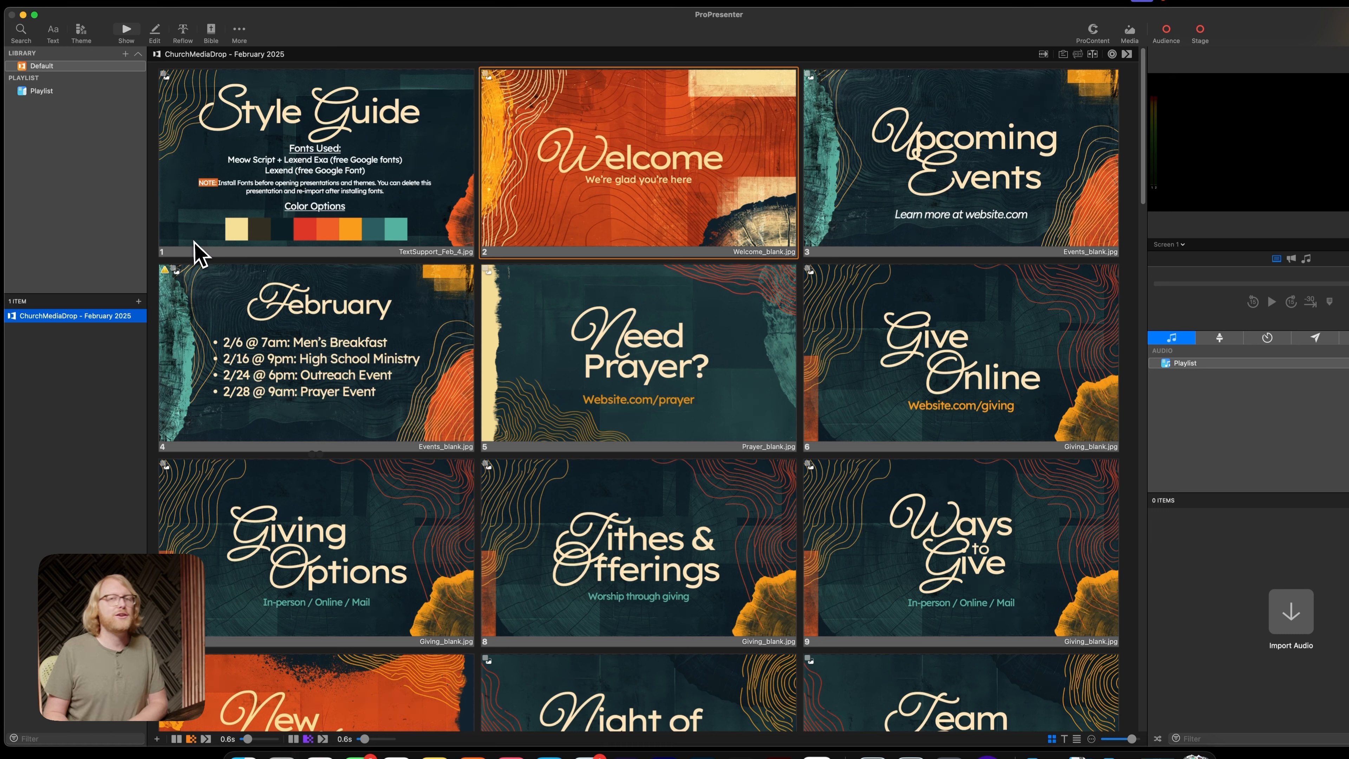
Open the presentation for editing and show the Style Guide slide
click(156, 33)
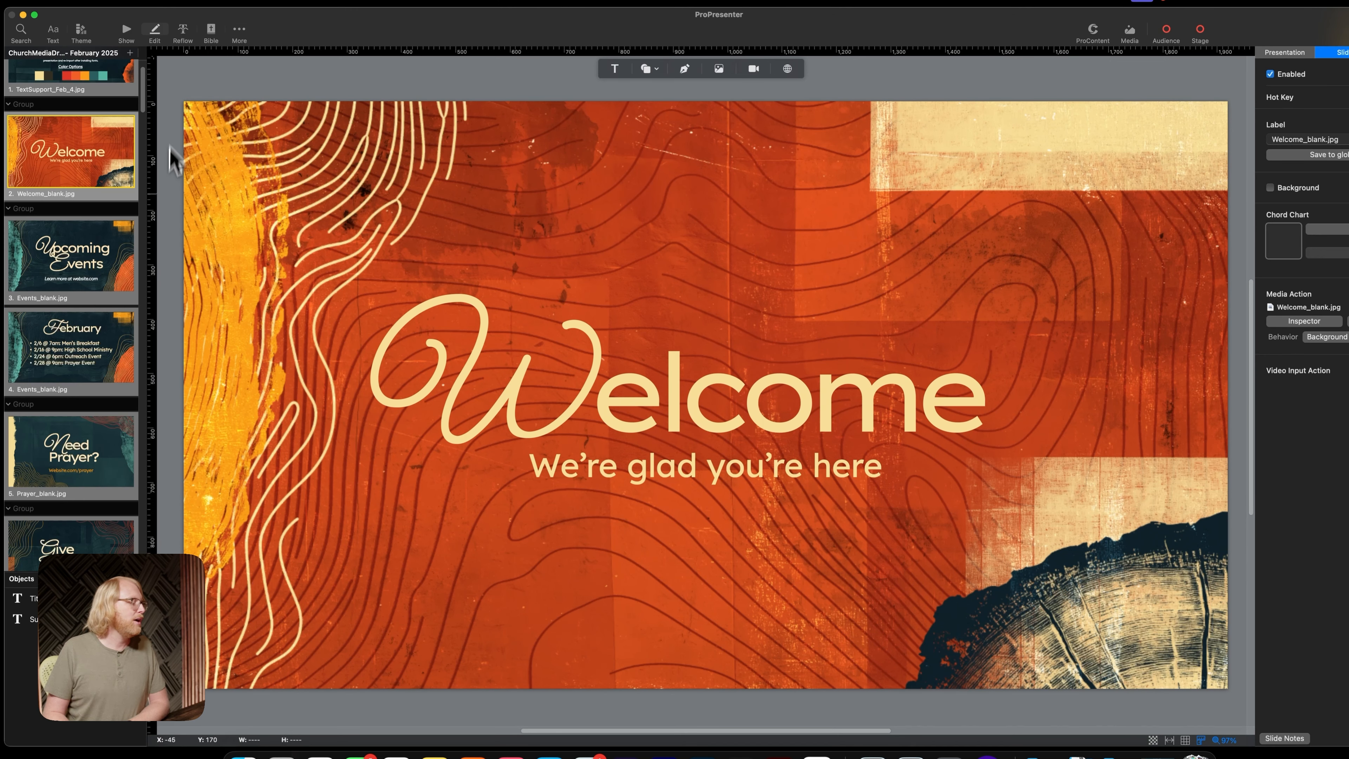
scroll(96, 206, up, 3)
click(98, 133)
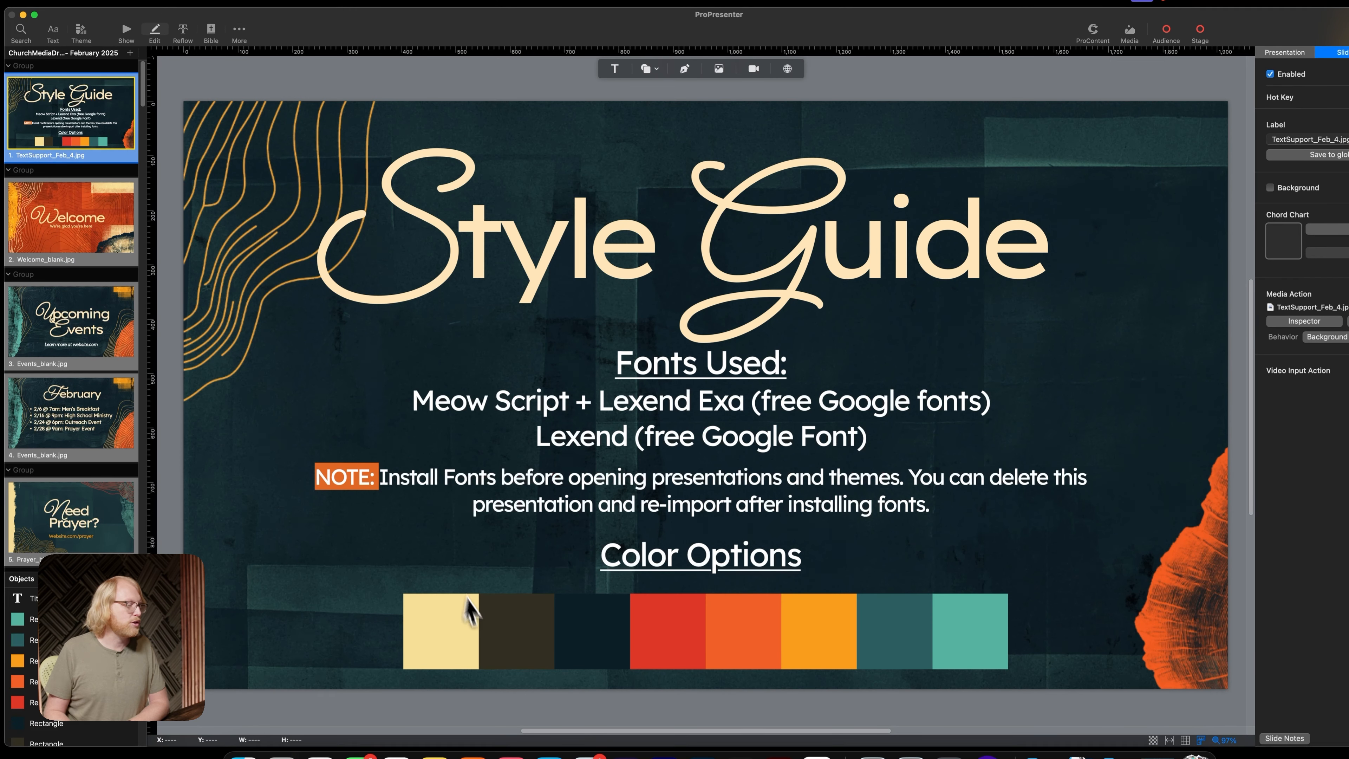
Sample the cream swatch under Color Options on the Style Guide slide and store it among the colour picker's saved colours
click(462, 654)
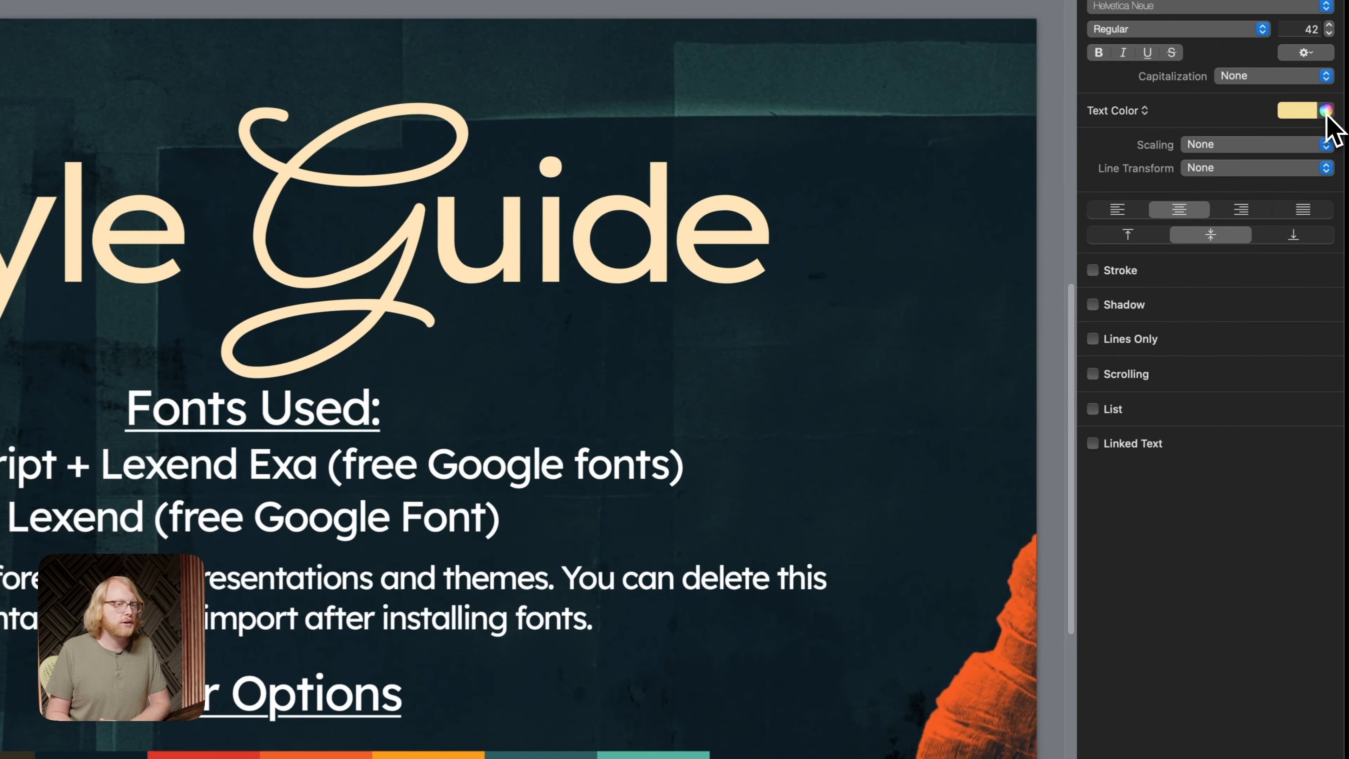
click(1327, 114)
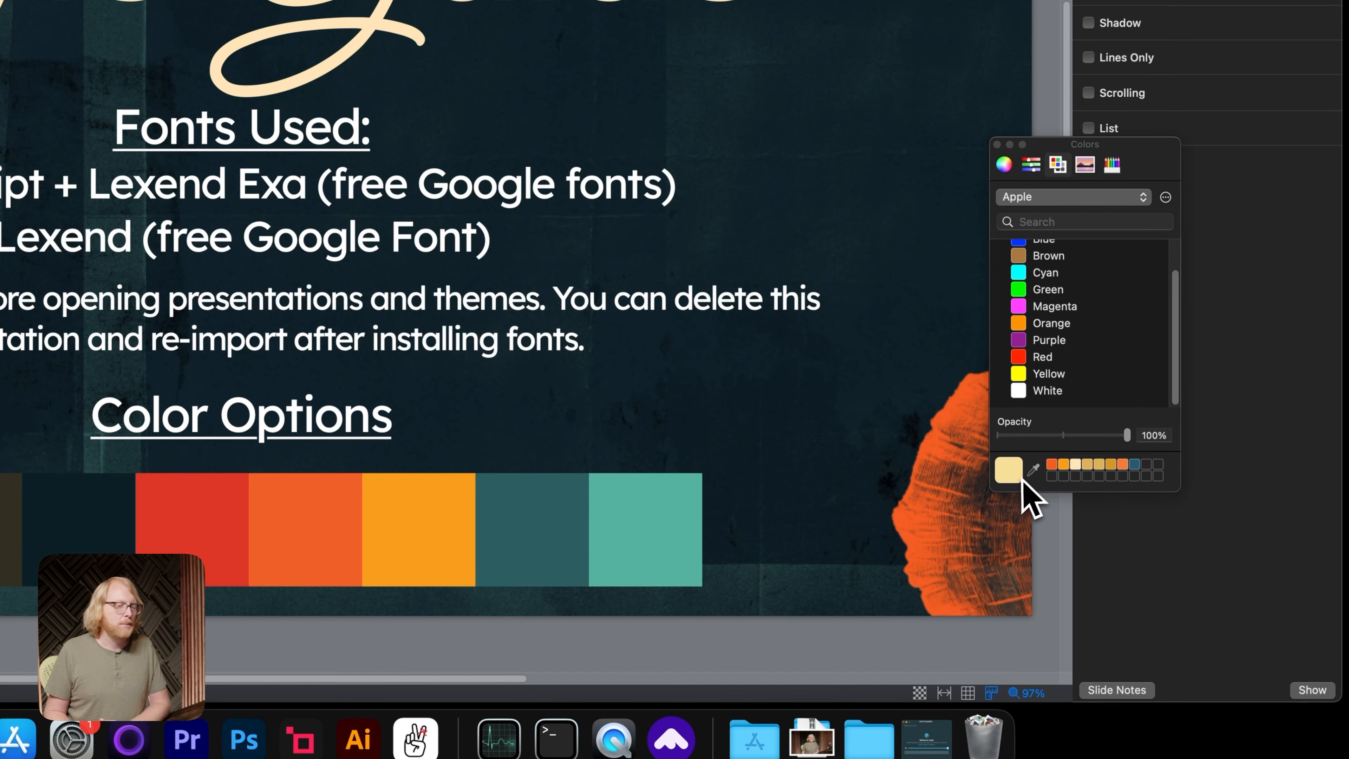
click(1034, 472)
click(324, 534)
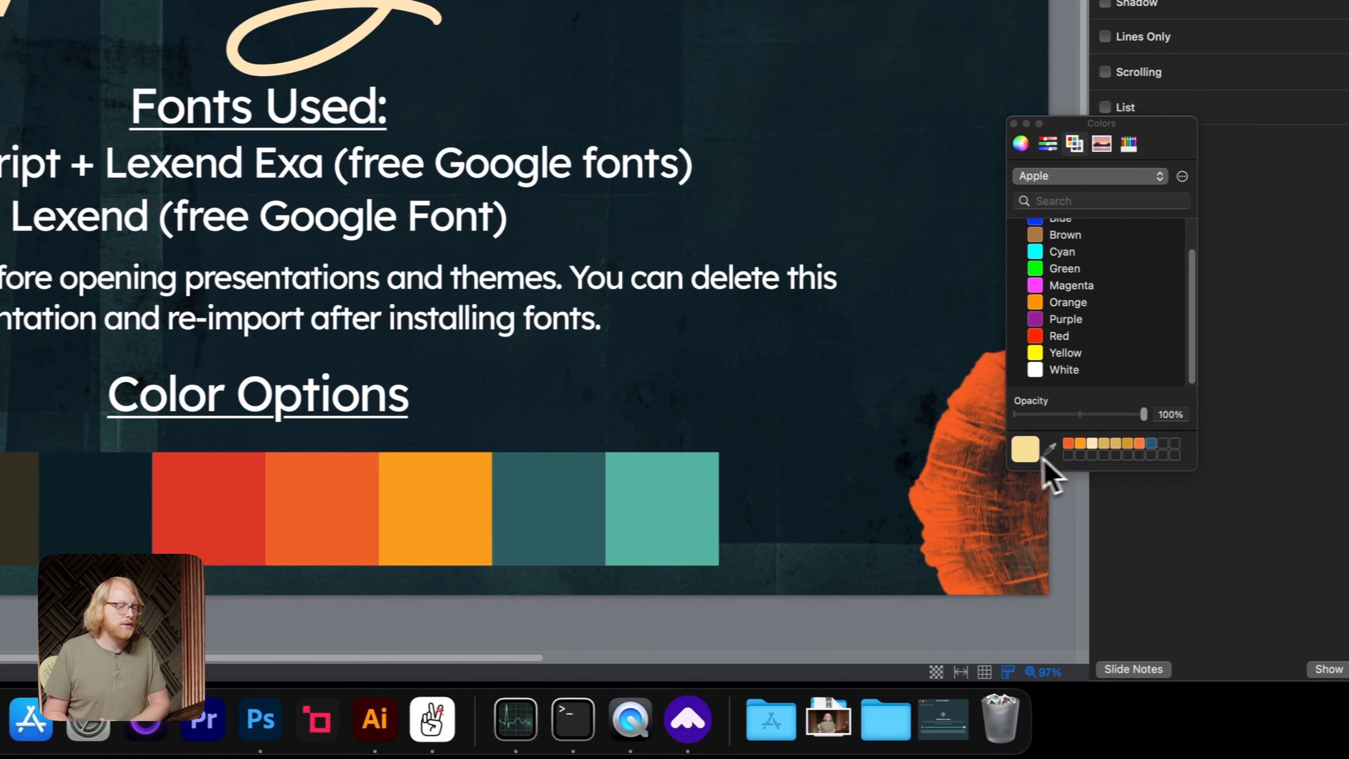
drag(1036, 458, 1053, 447)
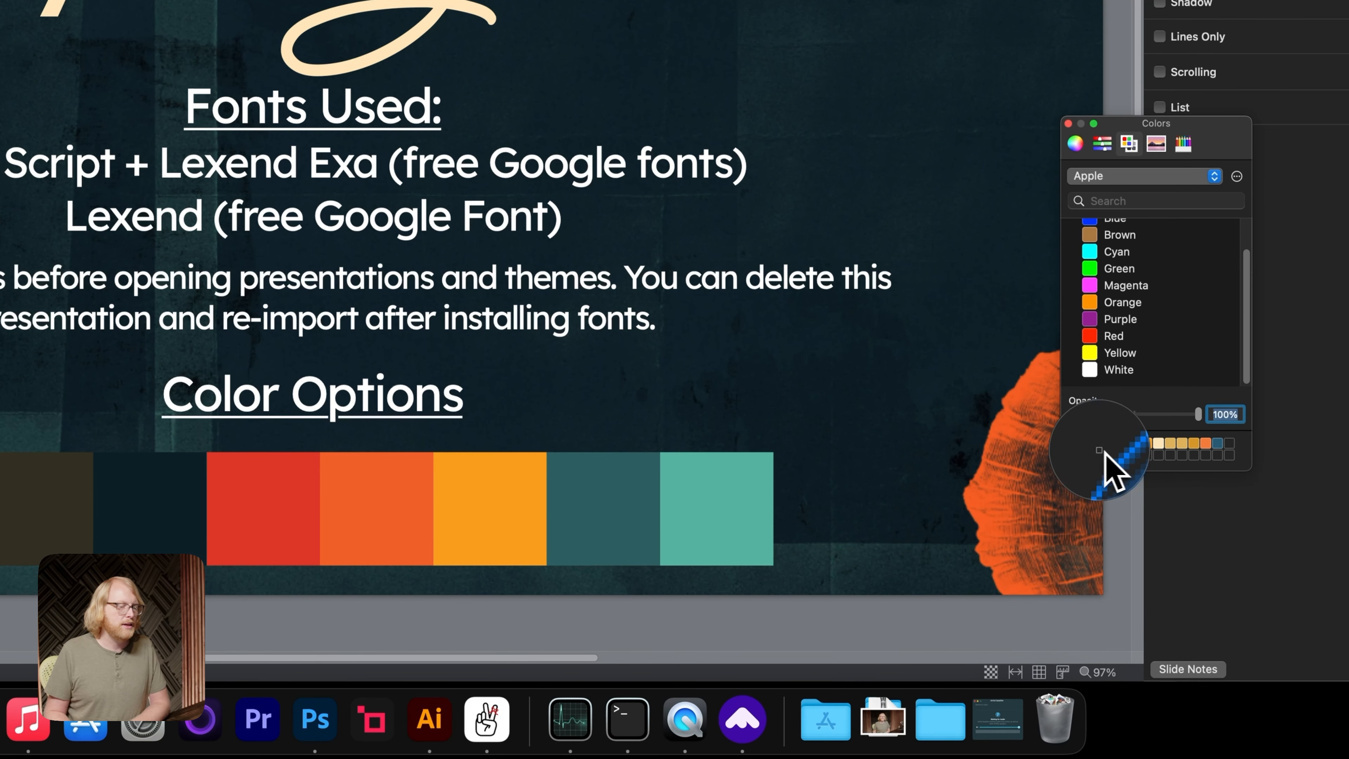
Sample the light teal swatch, store it with the saved colours, and close the colour picker
click(715, 548)
drag(1078, 452, 1118, 457)
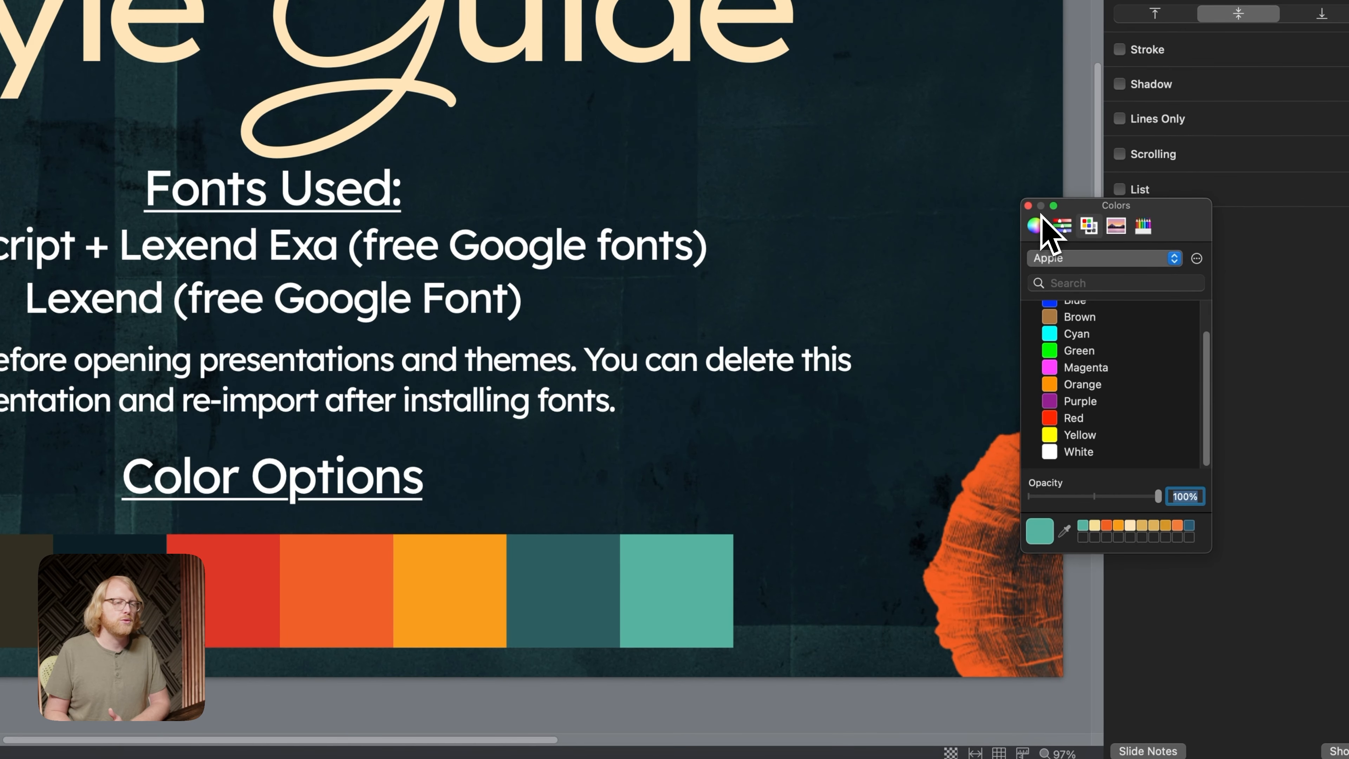
click(1028, 205)
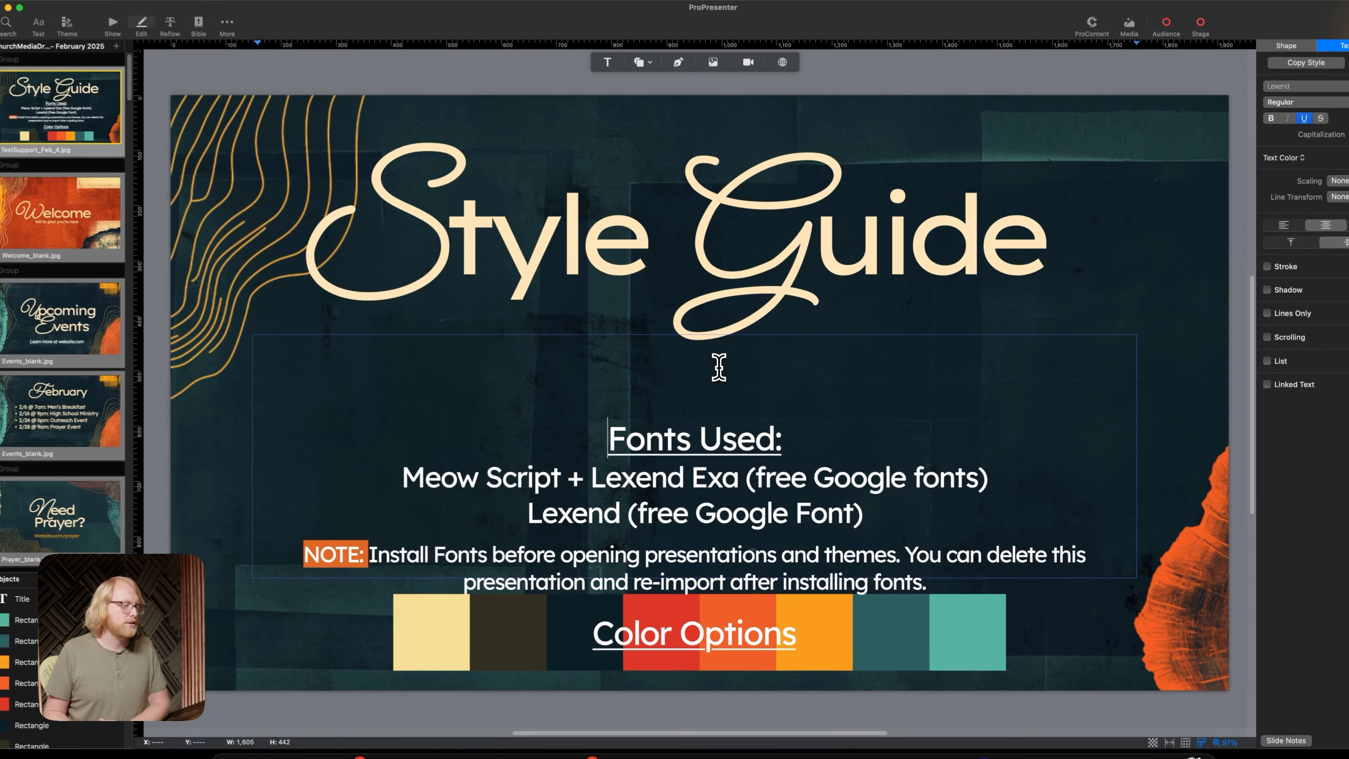
Recolour the "Fonts Used:" heading on the Style Guide slide with the saved teal
drag(785, 439, 575, 438)
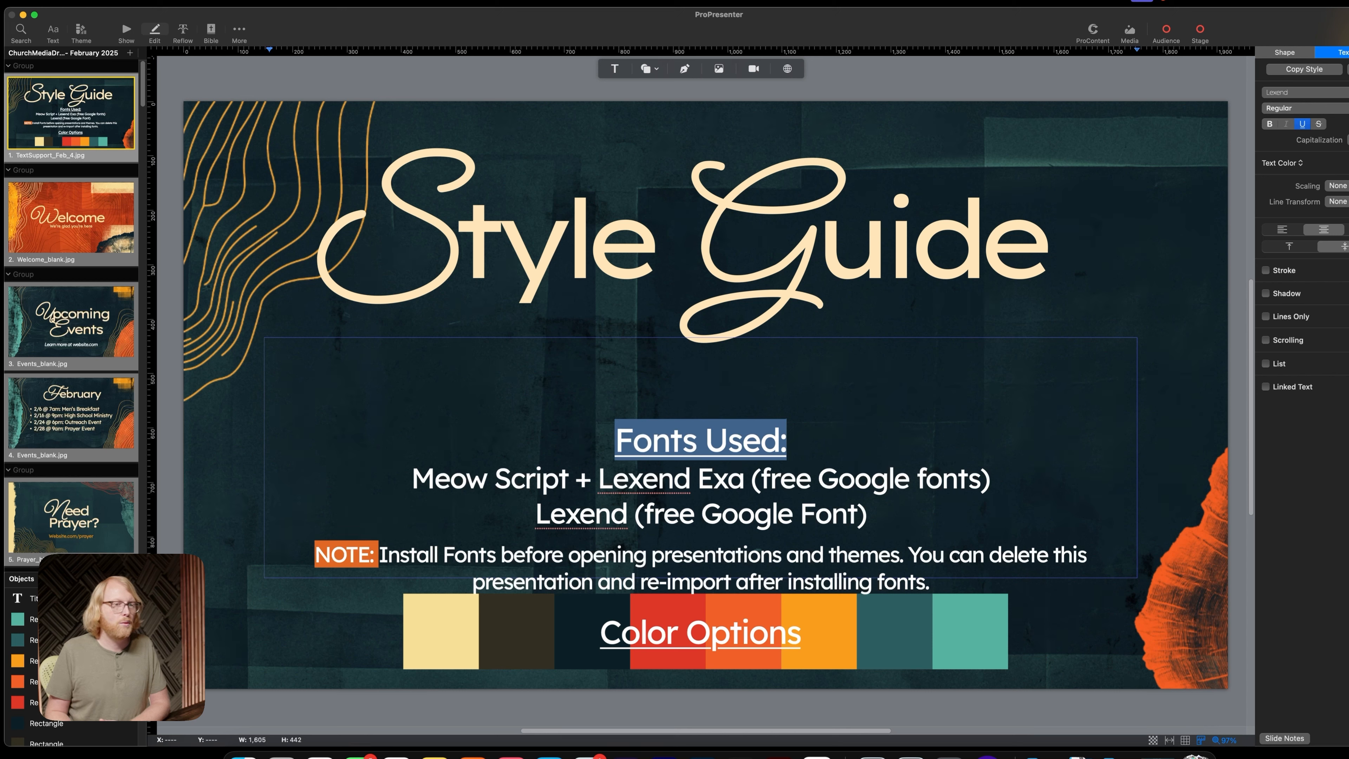
click(1348, 163)
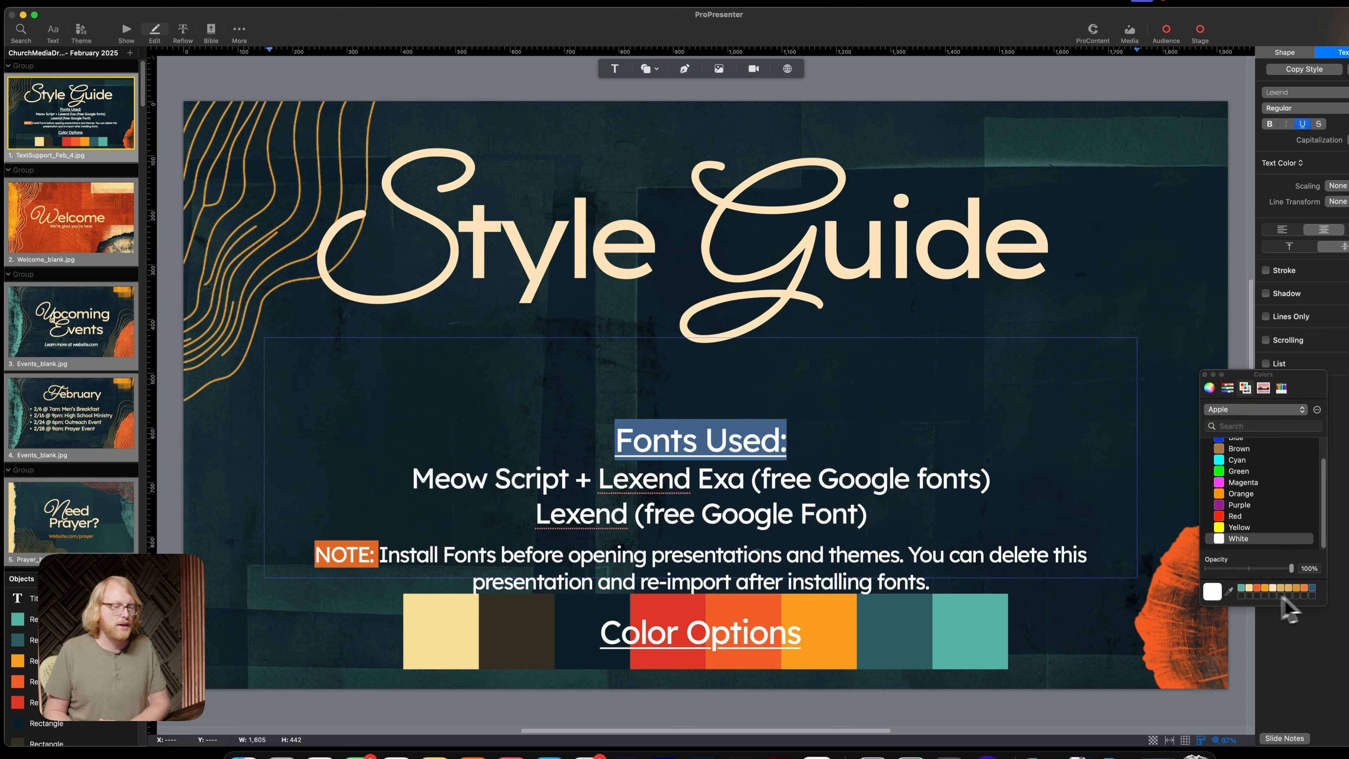
click(1242, 589)
click(1204, 324)
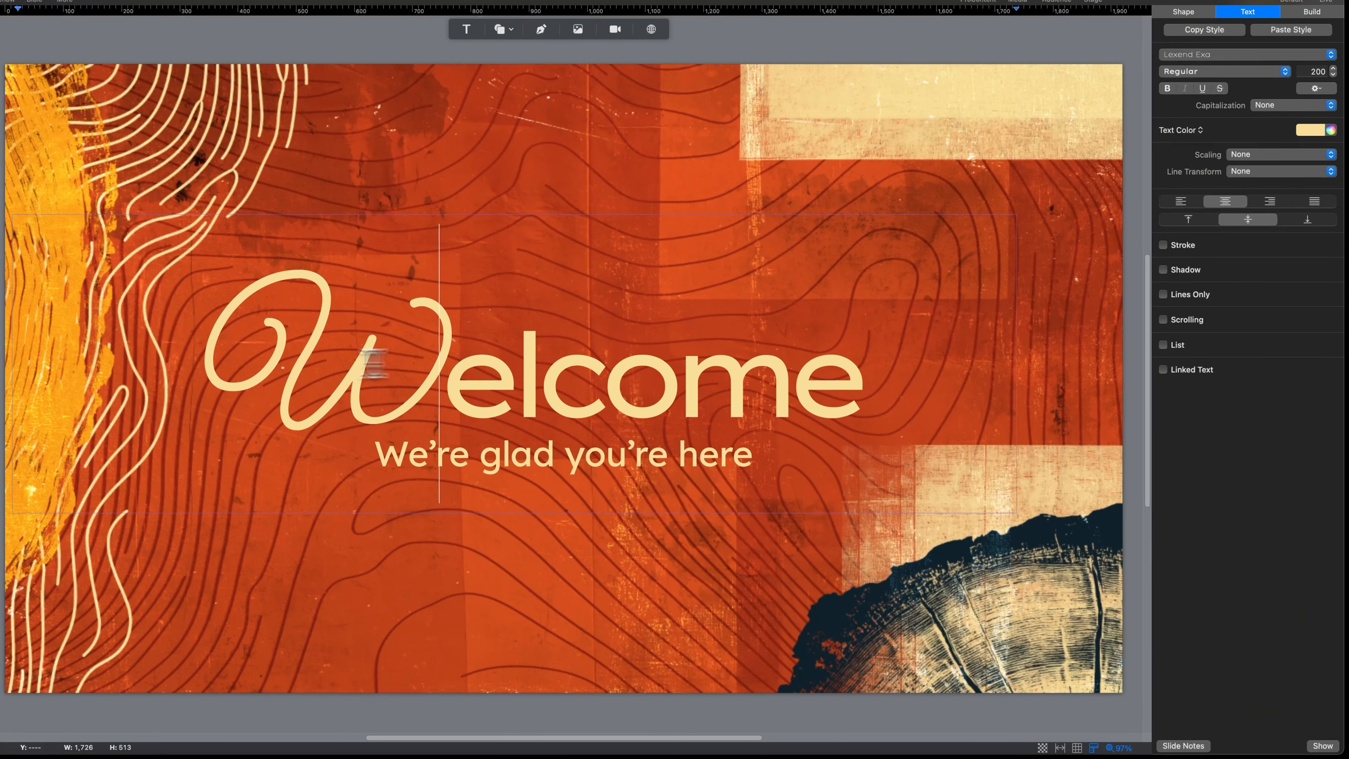
Examine the font and size of the initial W, the remaining title letters and the subtitle on the Welcome slide
double_click(249, 367)
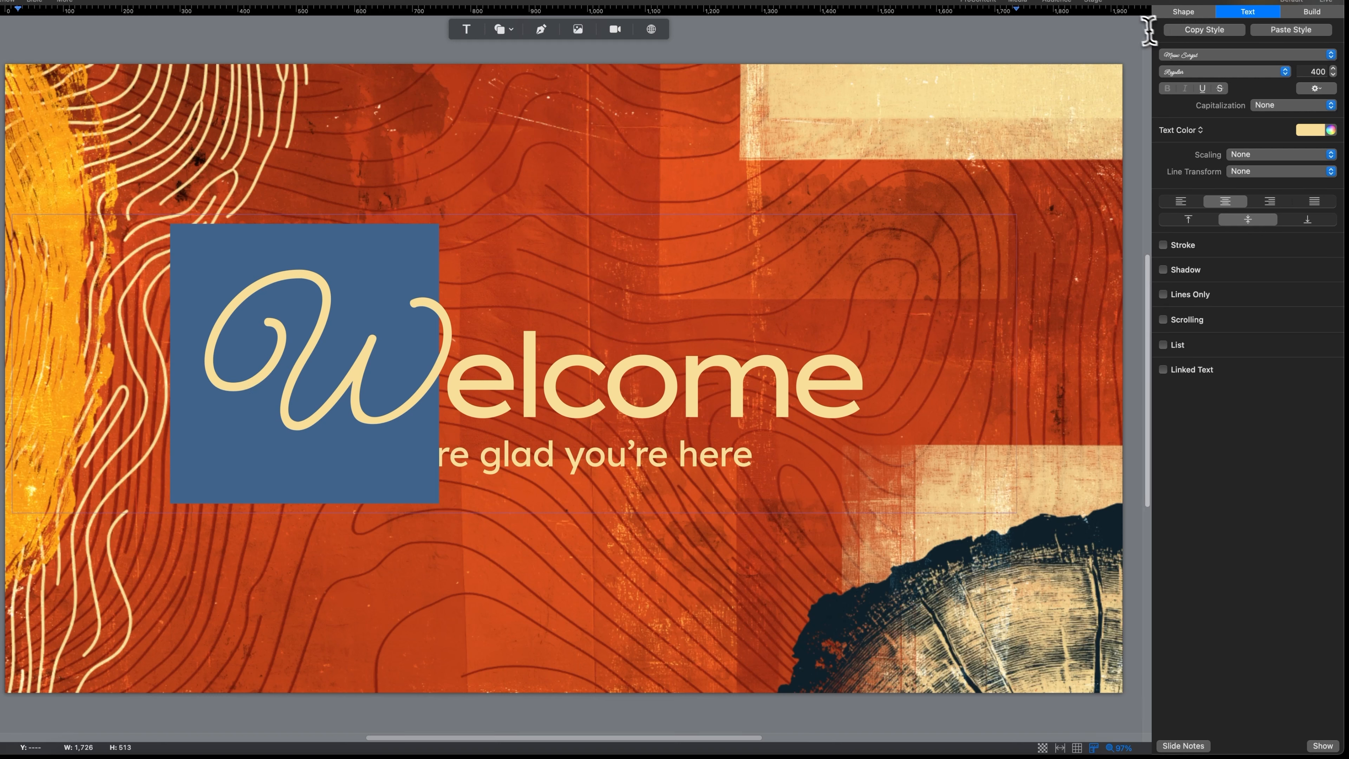
click(701, 391)
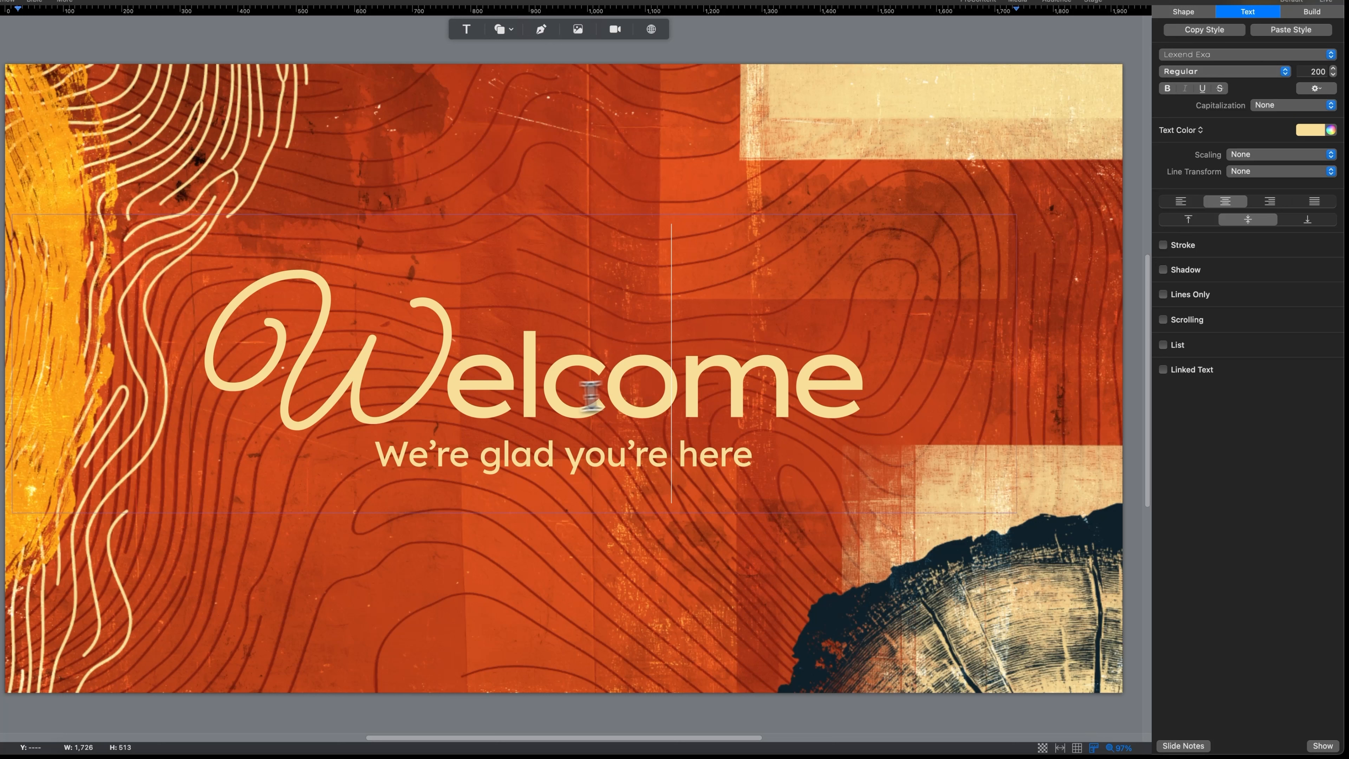
drag(462, 402, 909, 397)
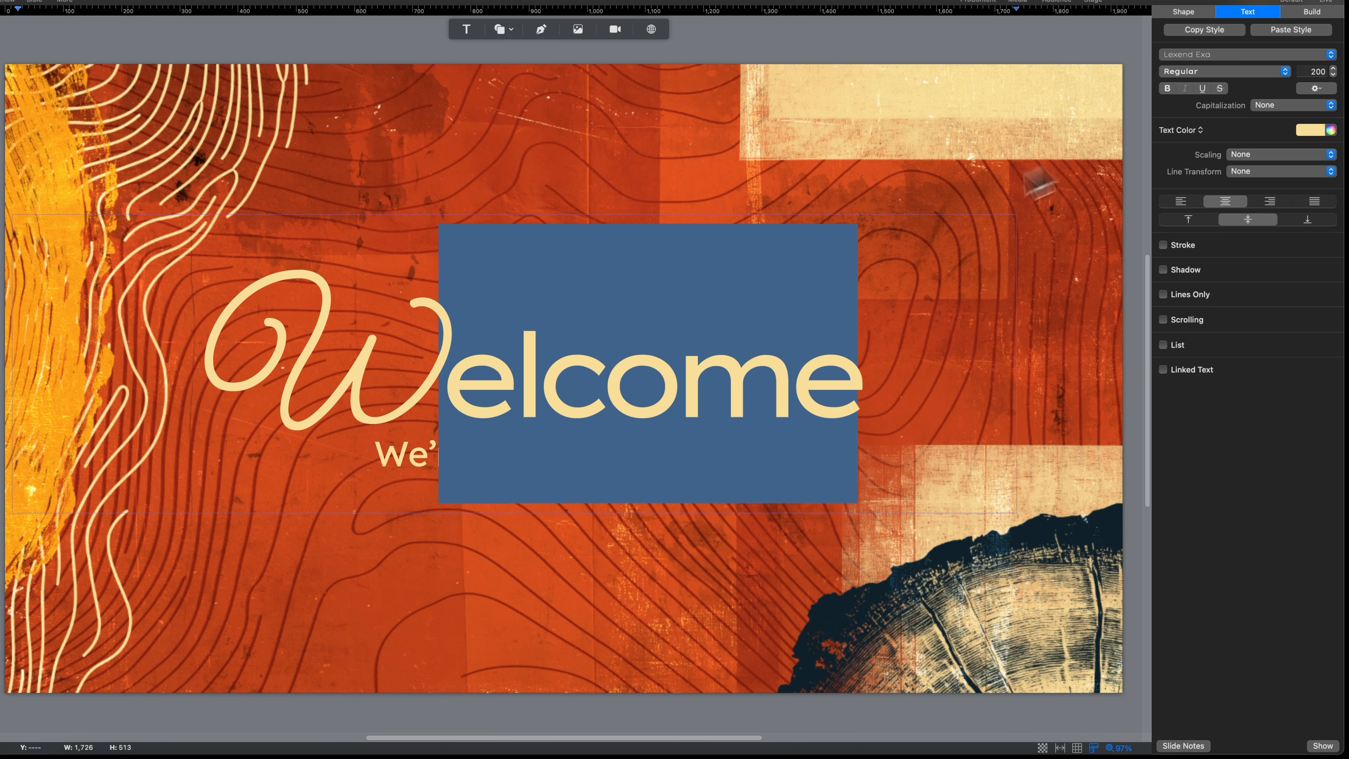
click(1050, 369)
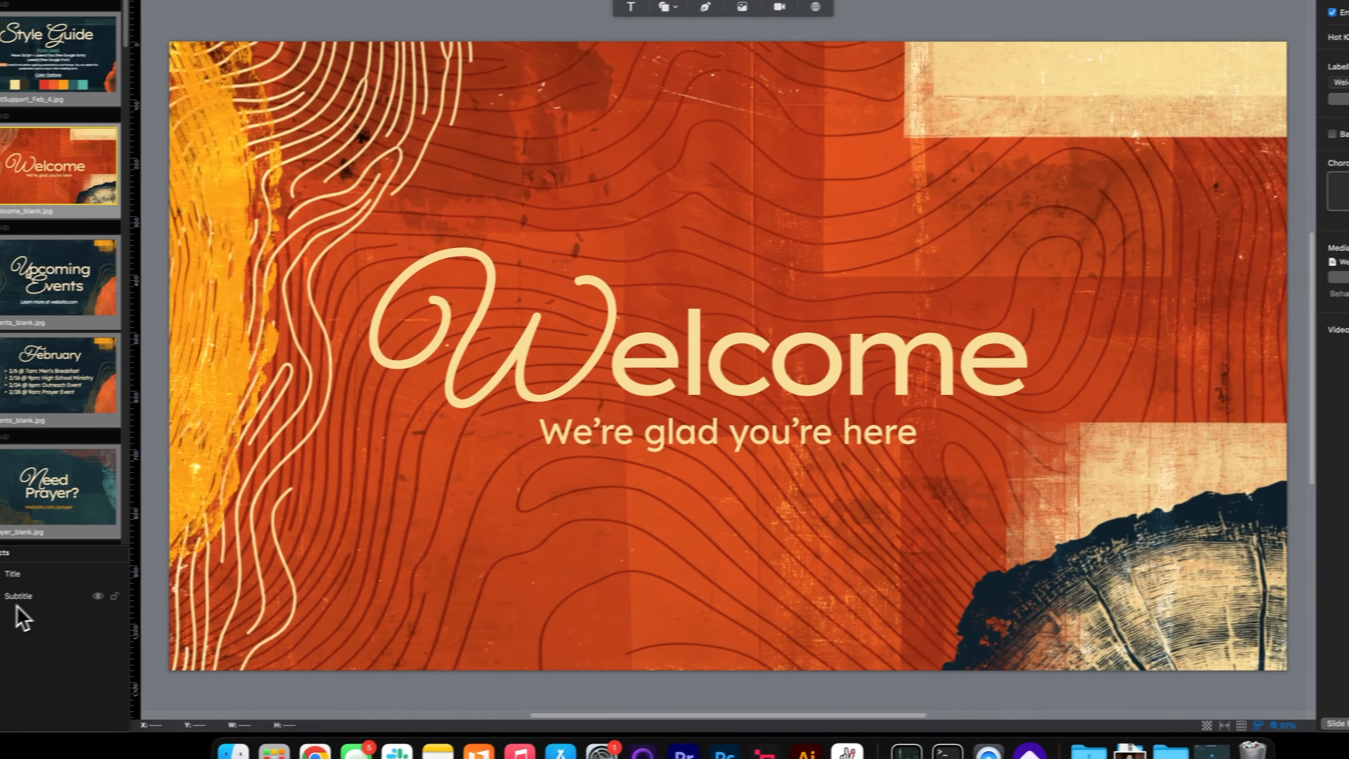
click(20, 600)
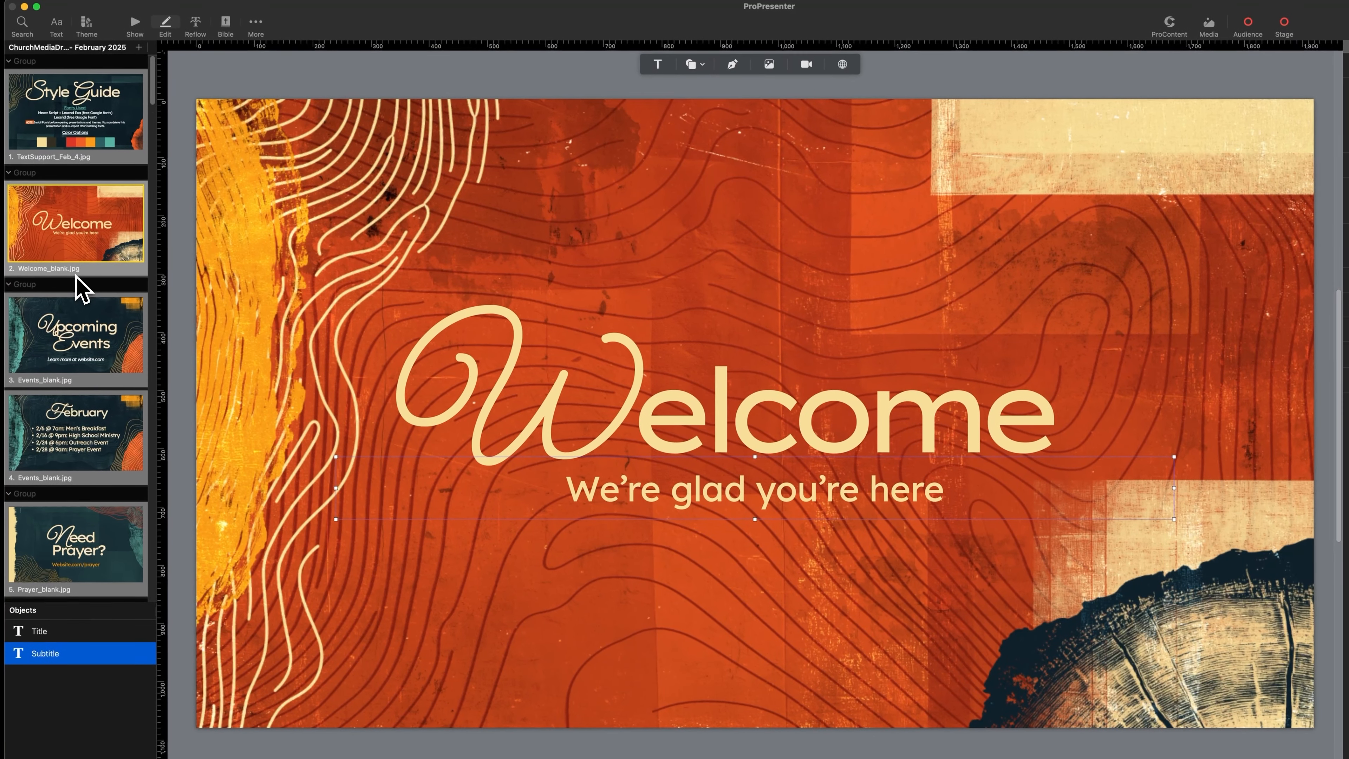
Look through the events, scripture and quote slides to compare how their titles and body text are styled
scroll(53, 262, down, 10)
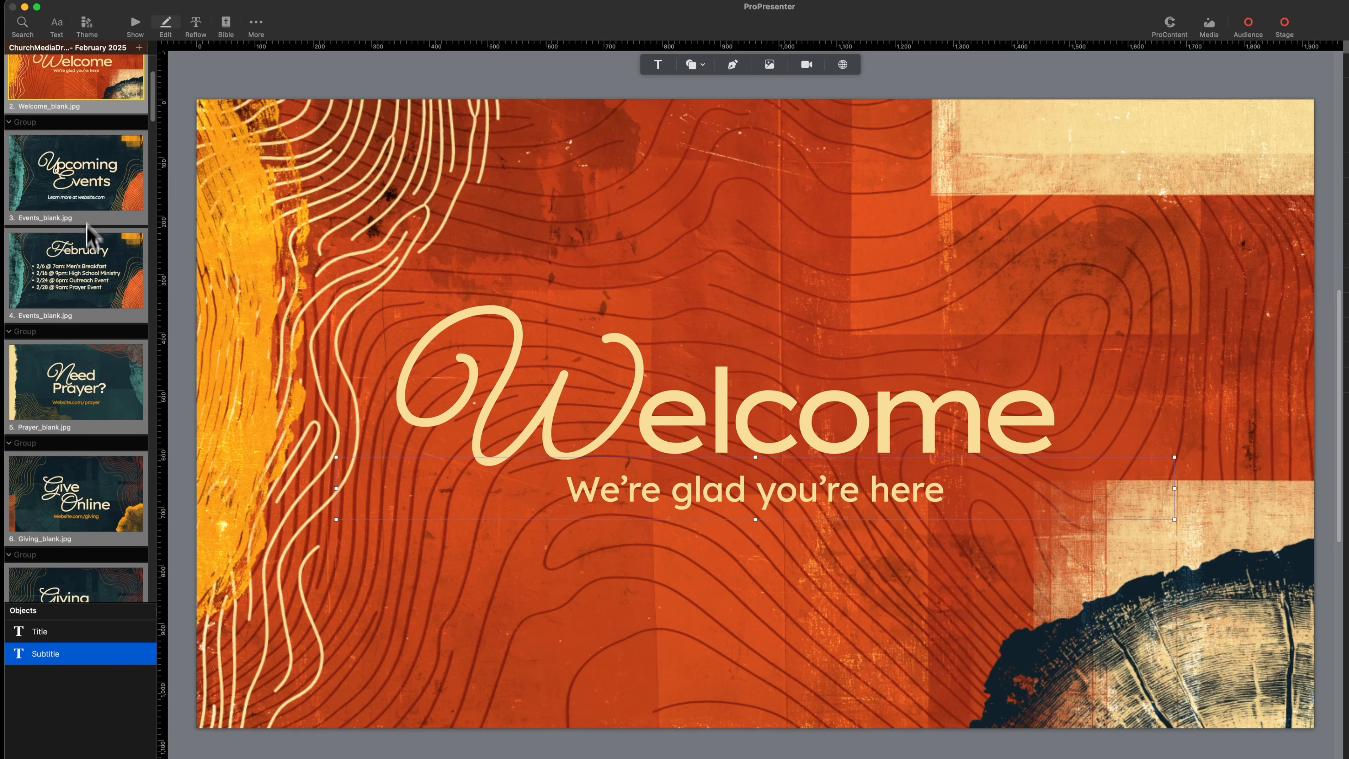
click(87, 221)
click(105, 290)
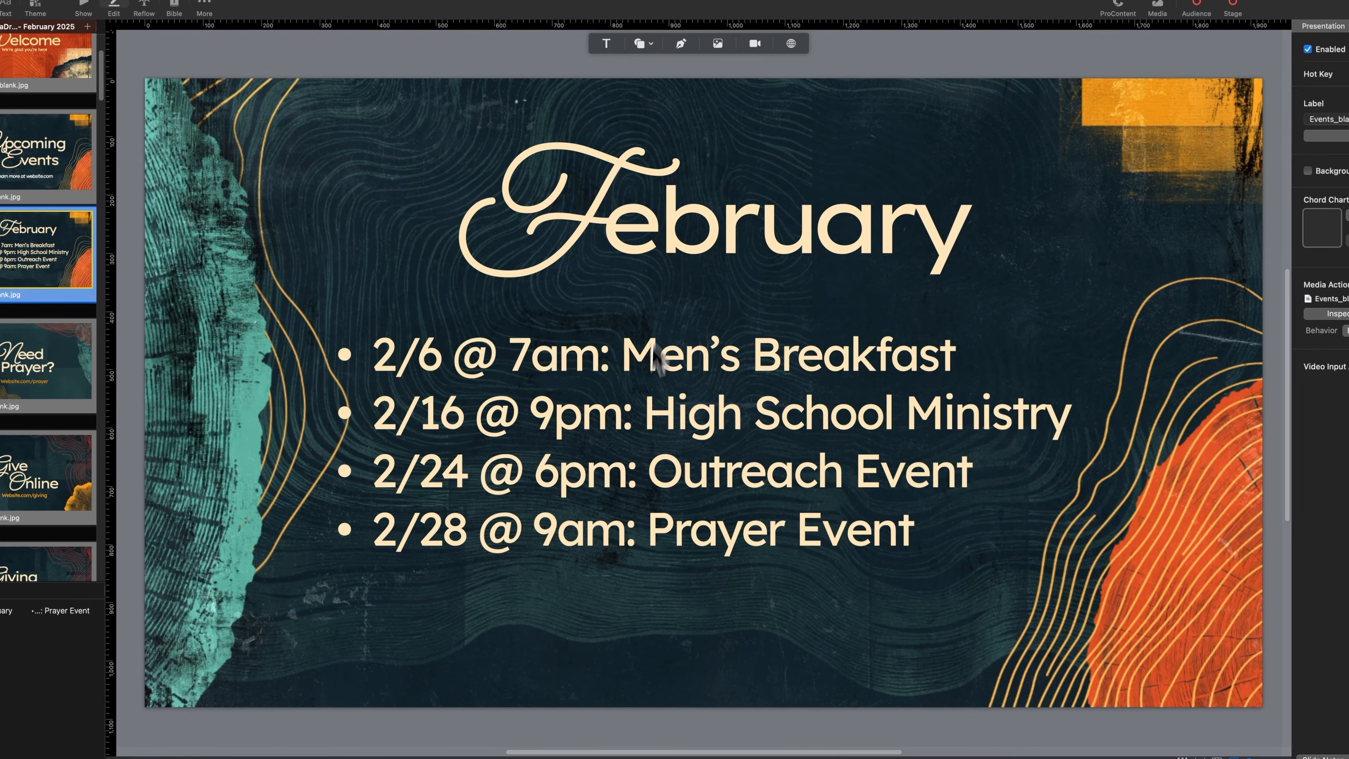
scroll(28, 319, down, 10)
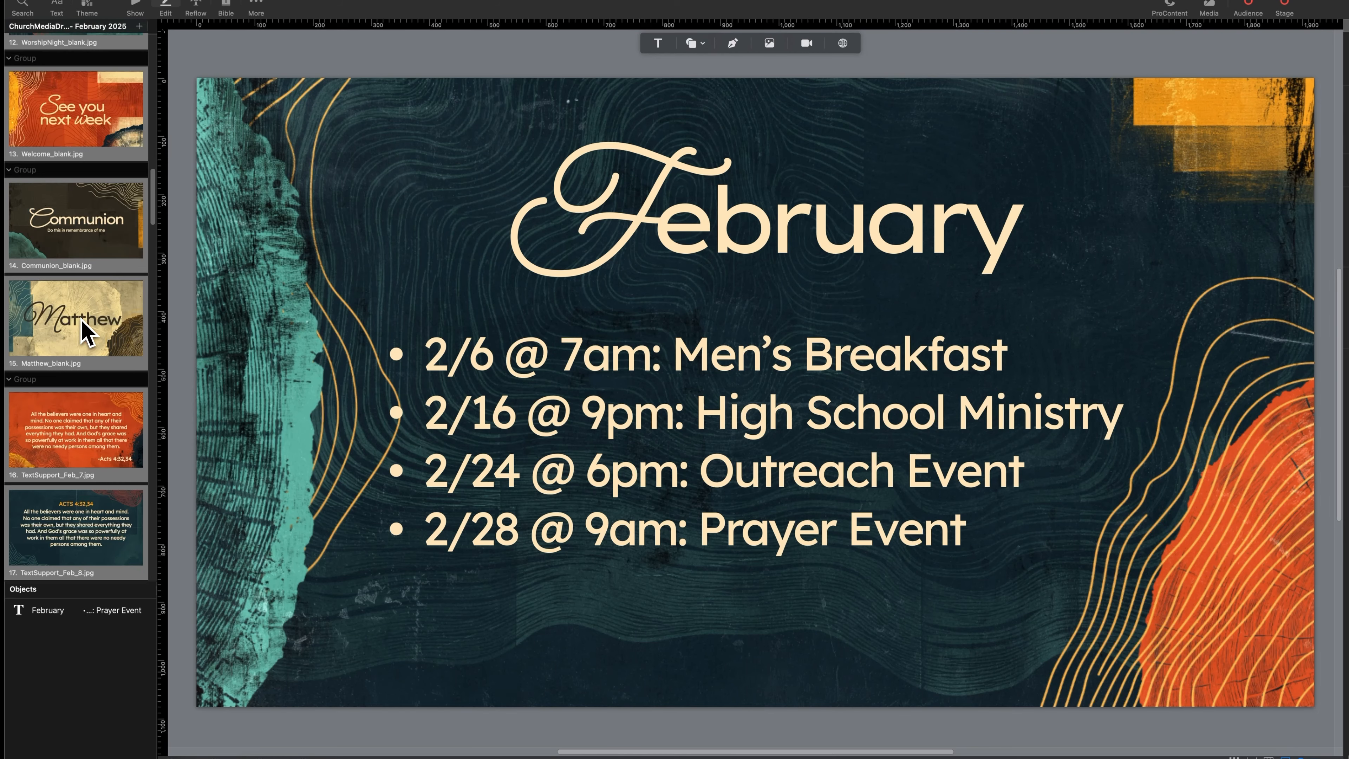
click(109, 261)
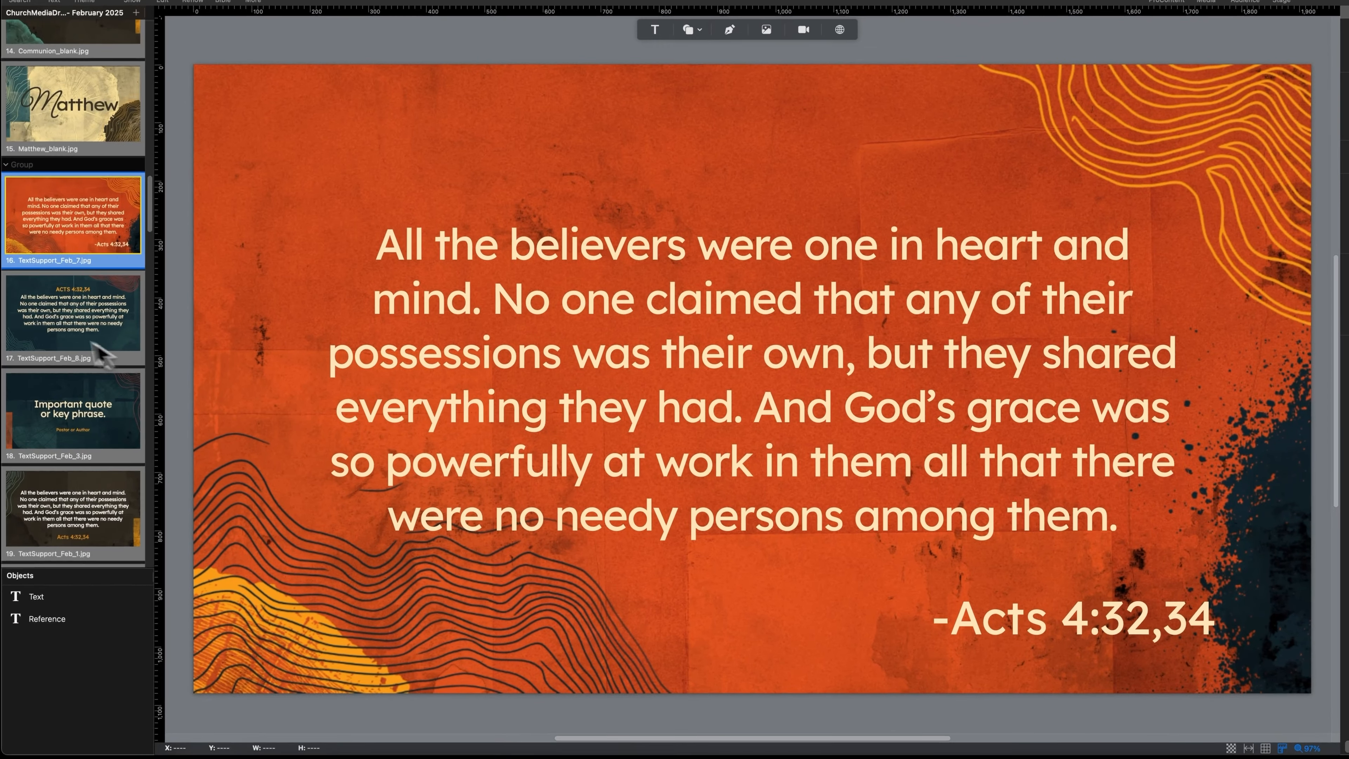
click(45, 340)
click(80, 428)
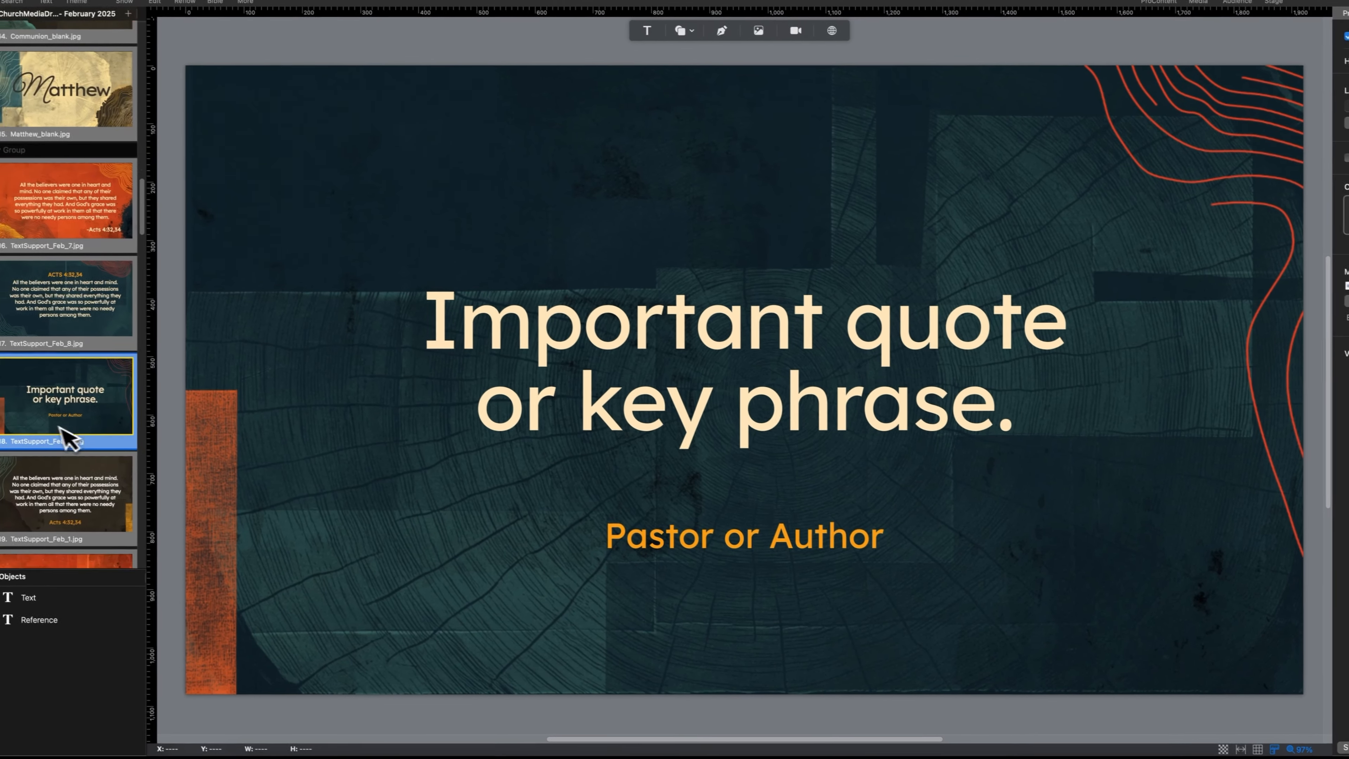
scroll(64, 439, down, 3)
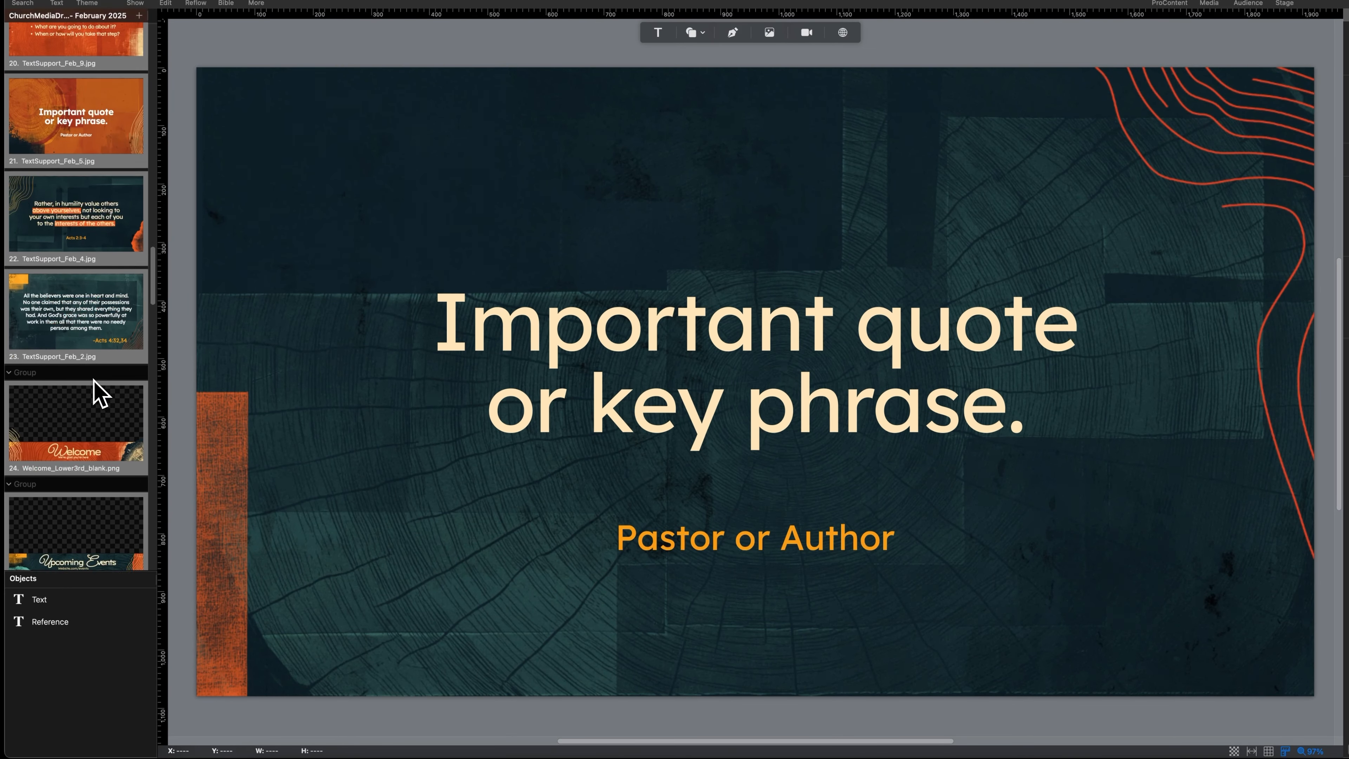
click(94, 343)
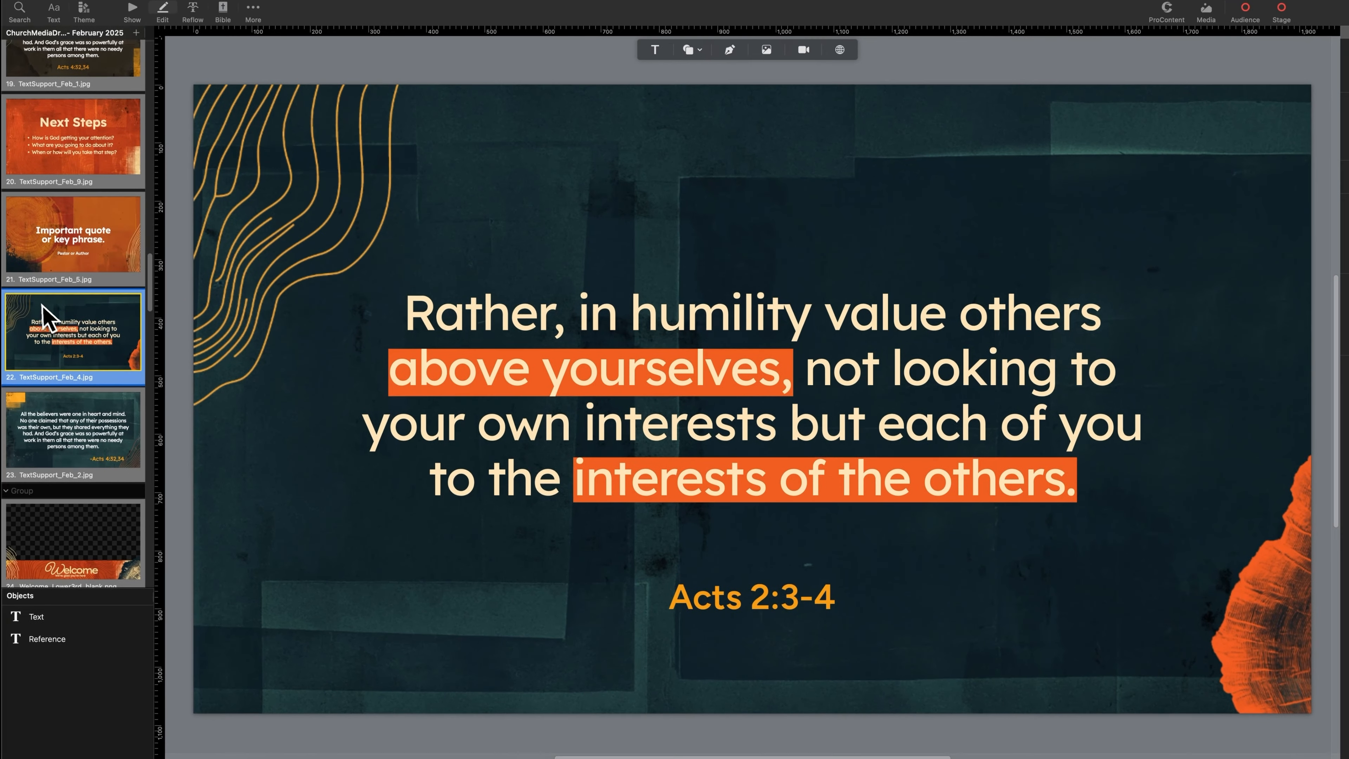
Change the initial "I" of "Important" on the orange quote slide to the Meow Script font
click(116, 264)
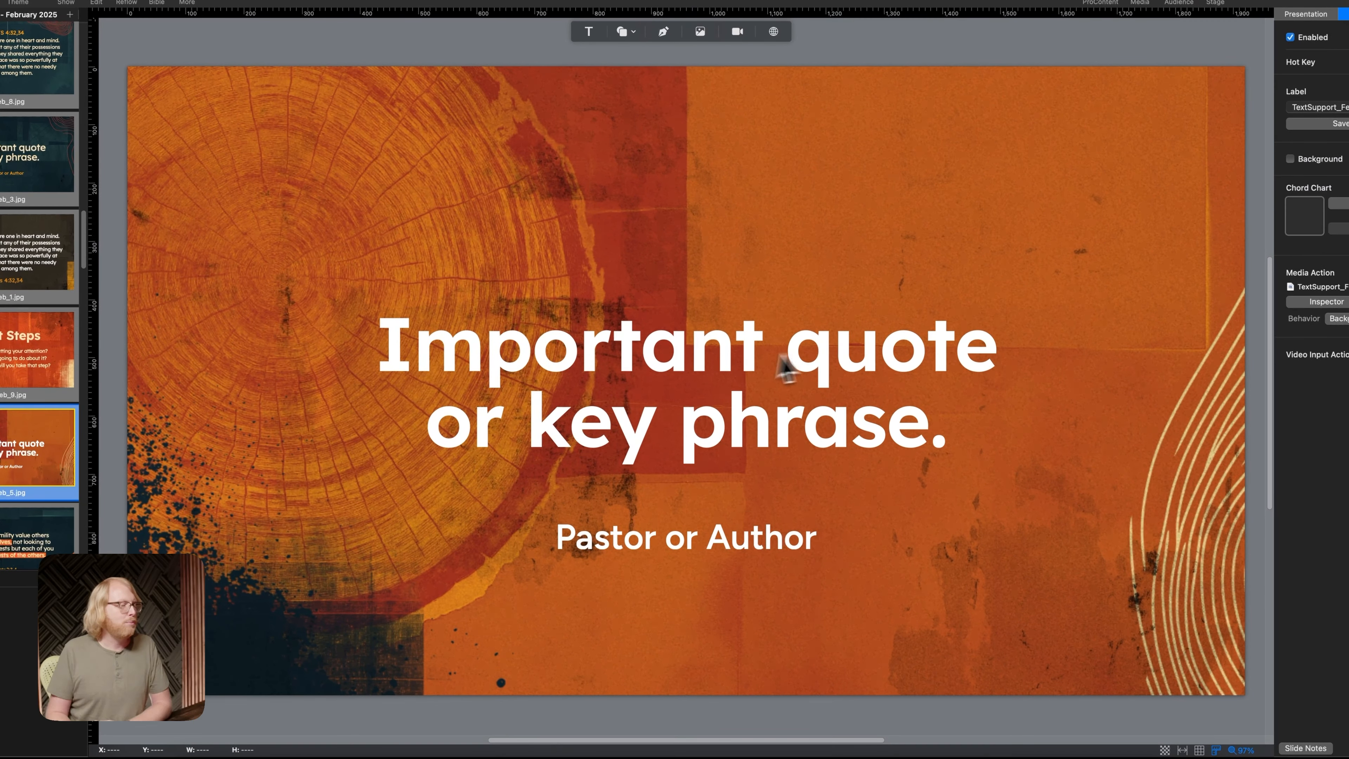
click(615, 351)
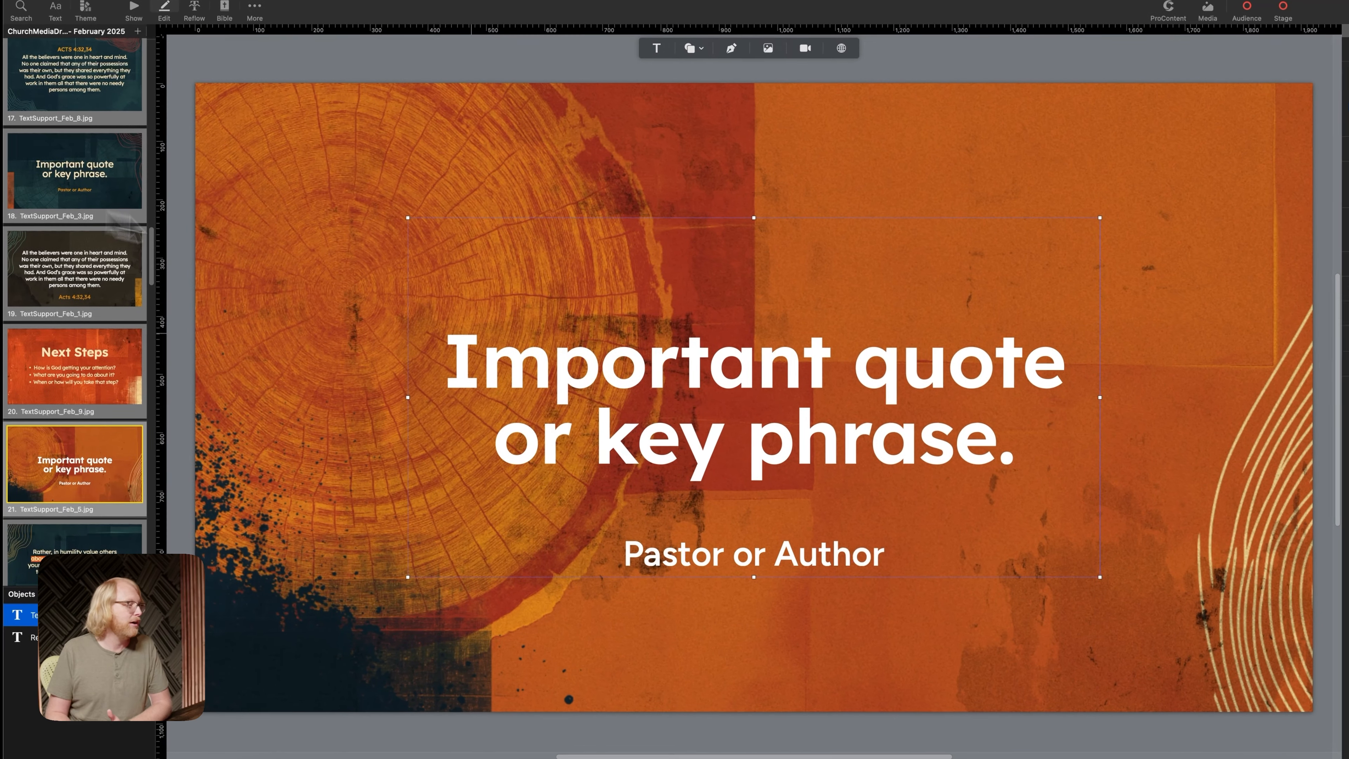
double_click(488, 371)
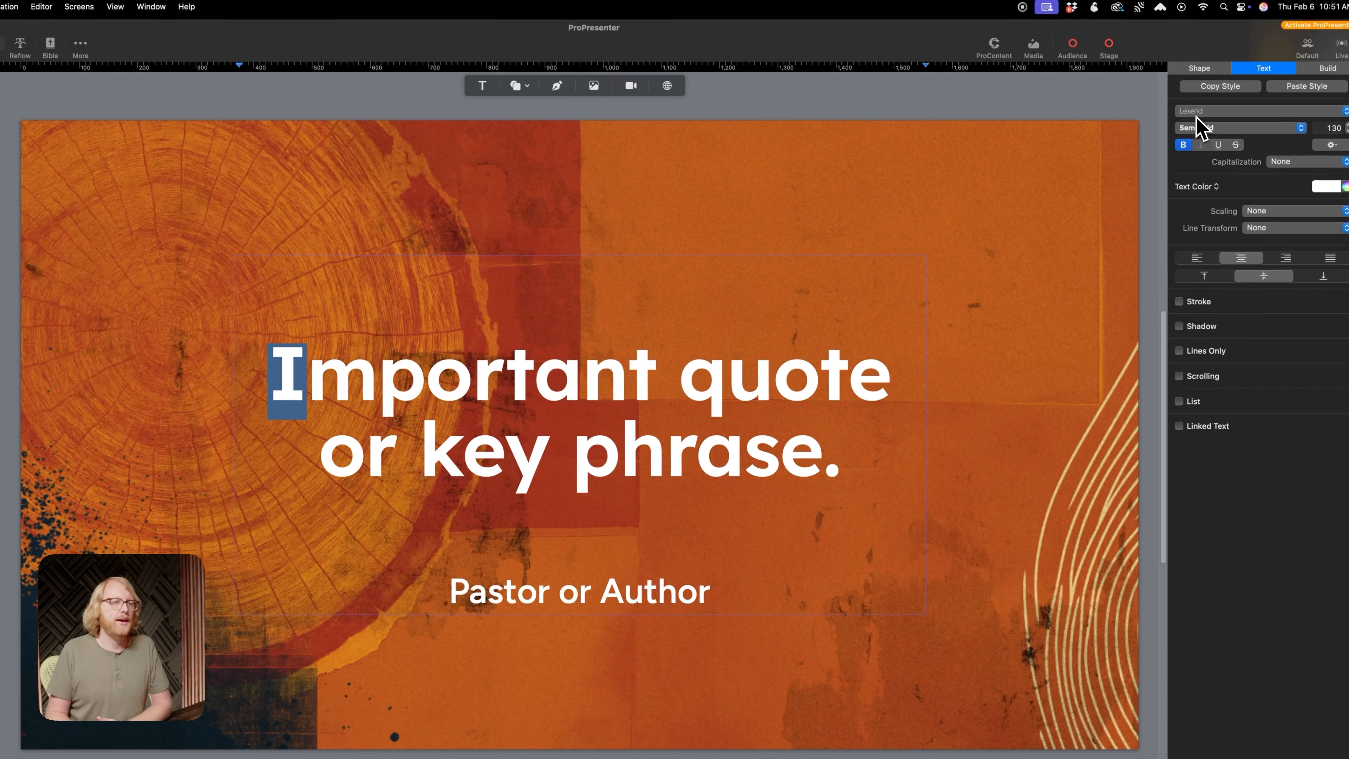
click(1200, 118)
scroll(1201, 126, up, 15)
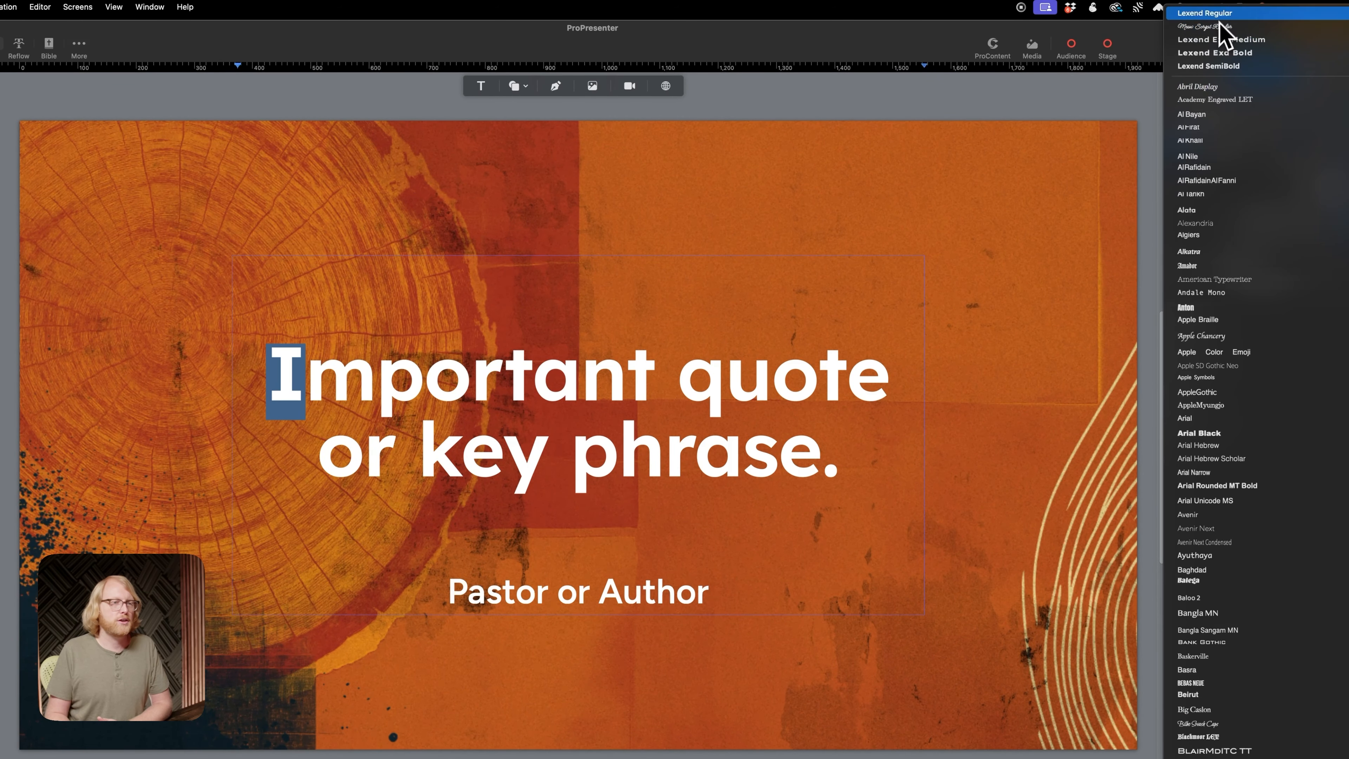
click(1223, 28)
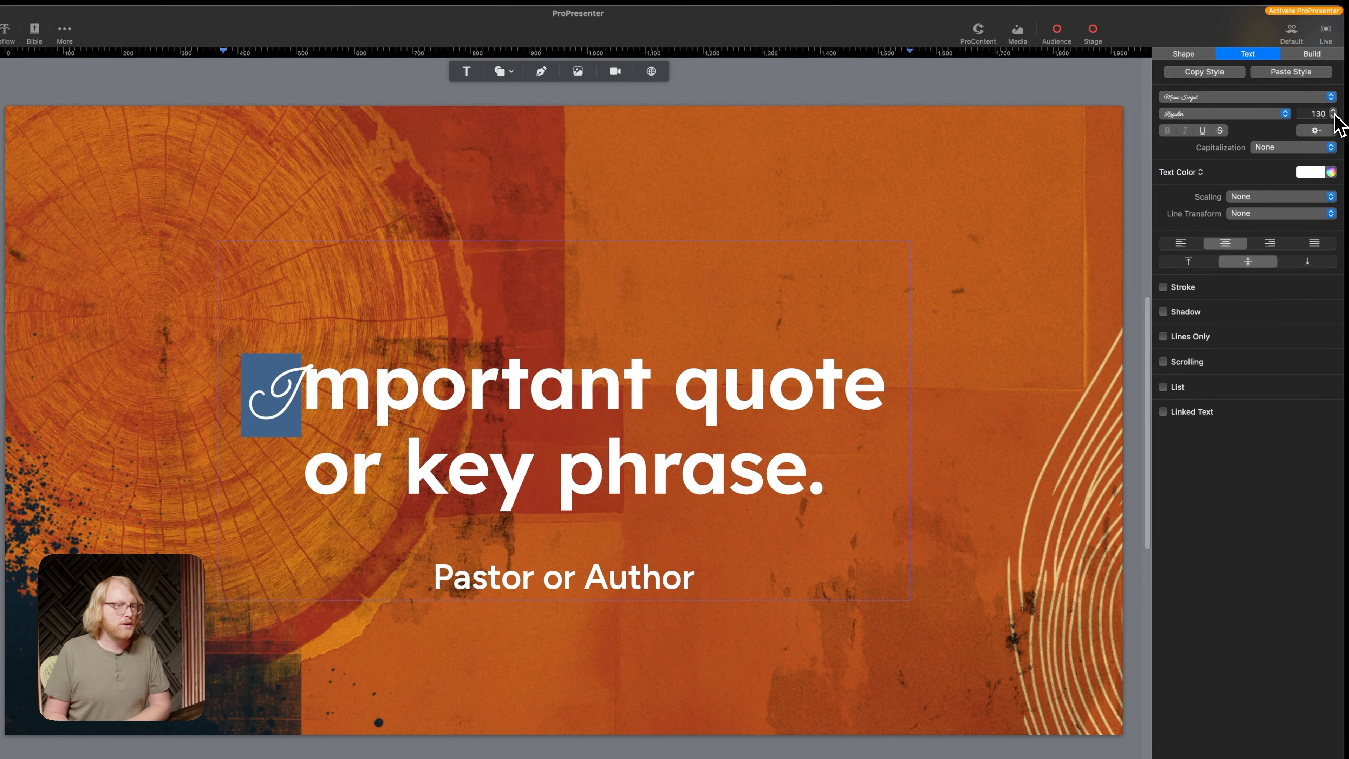
Enlarge the script "I" of "Important" to a font size of 240
click(1334, 110)
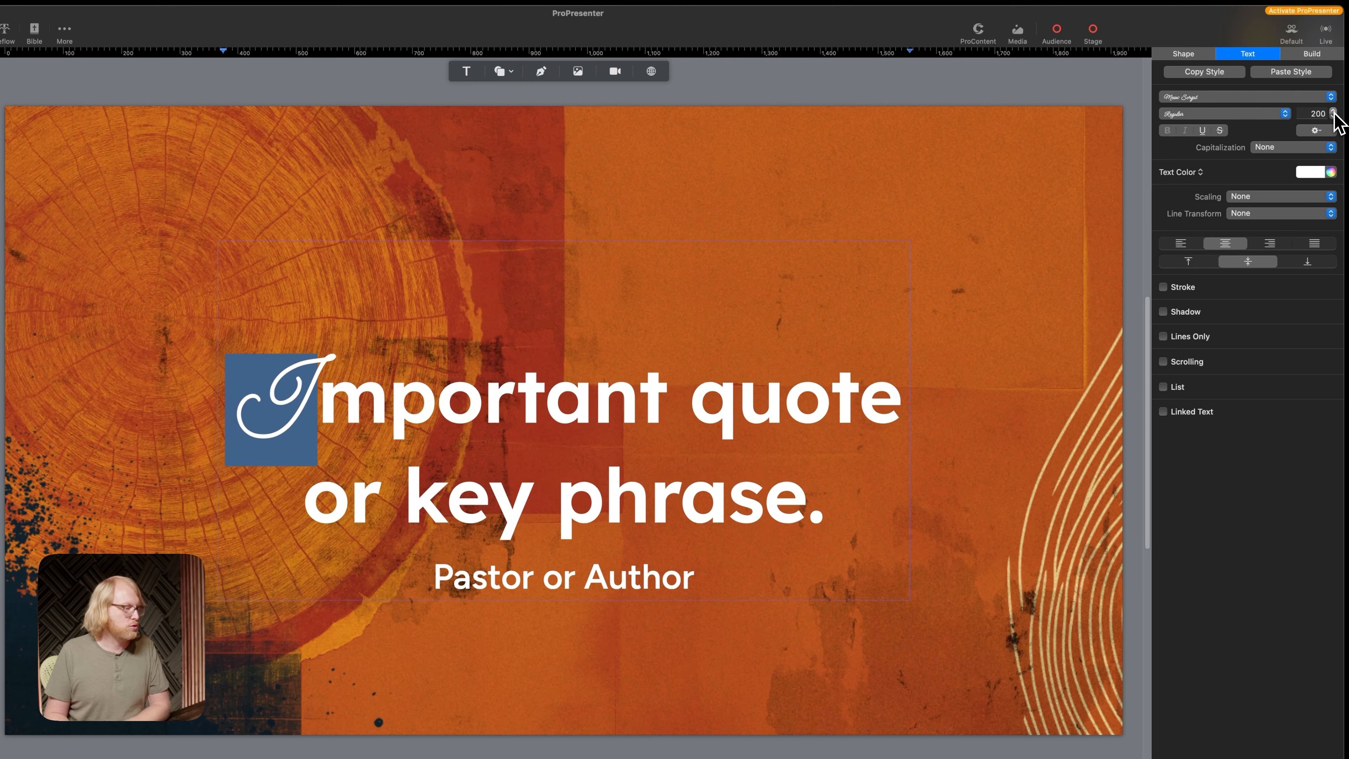
click(1333, 110)
click(1333, 110)
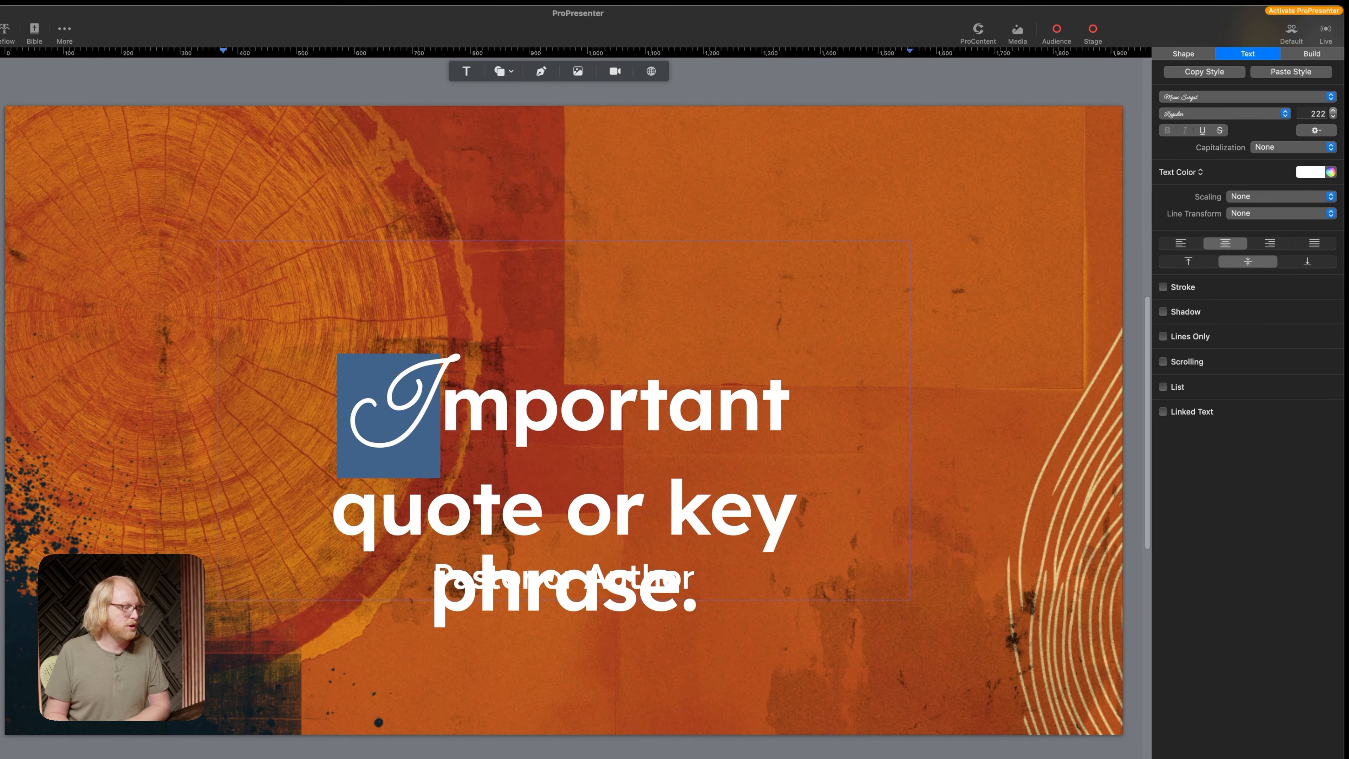
click(1334, 117)
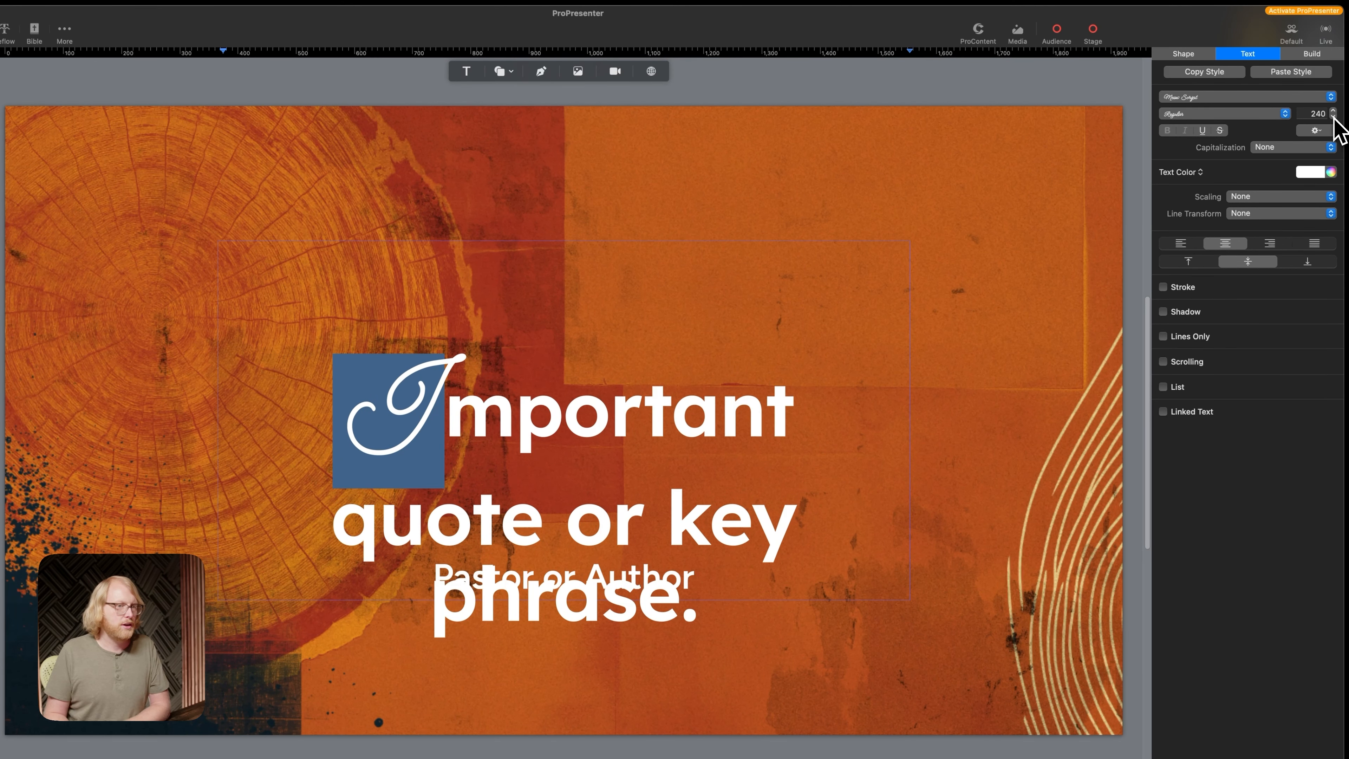
Change the "k" of "key" in the quote to Meow Script and enlarge it to a font size of 232
click(862, 376)
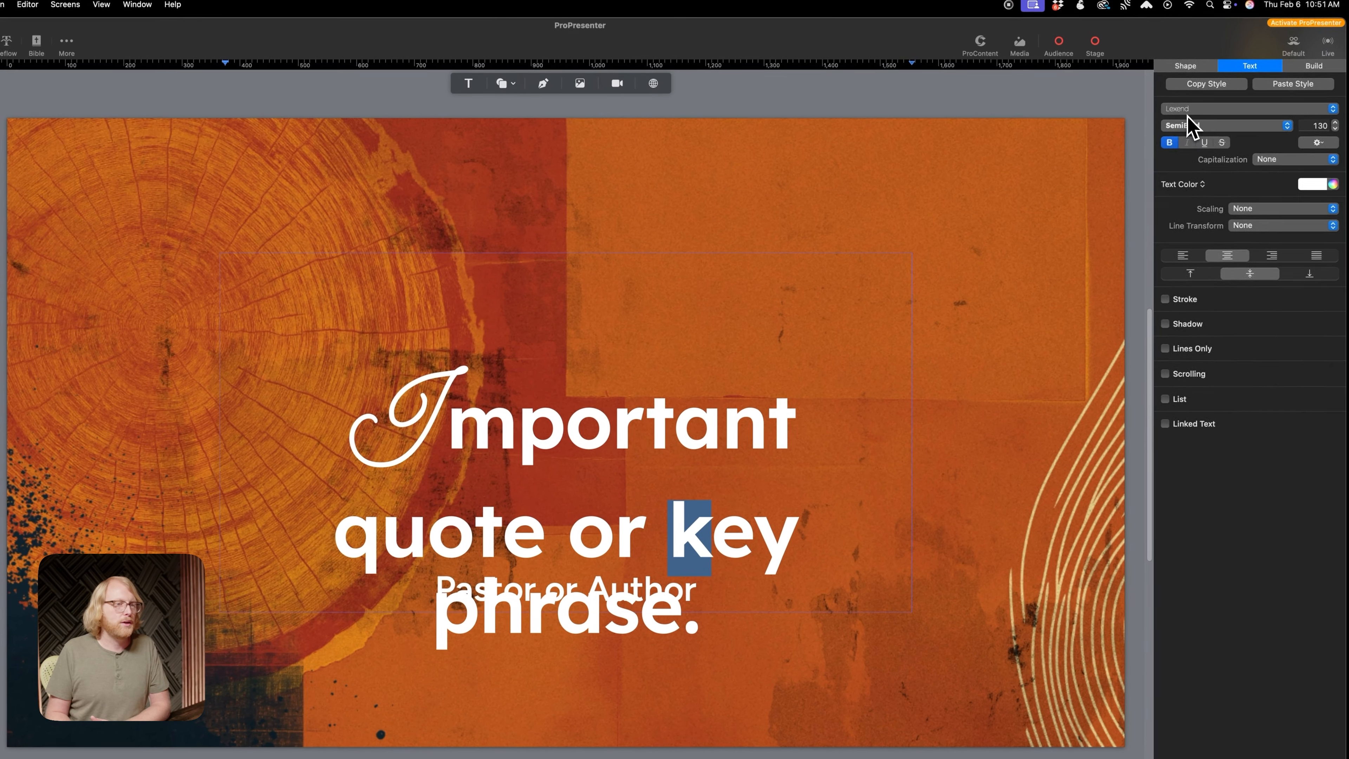
click(1236, 72)
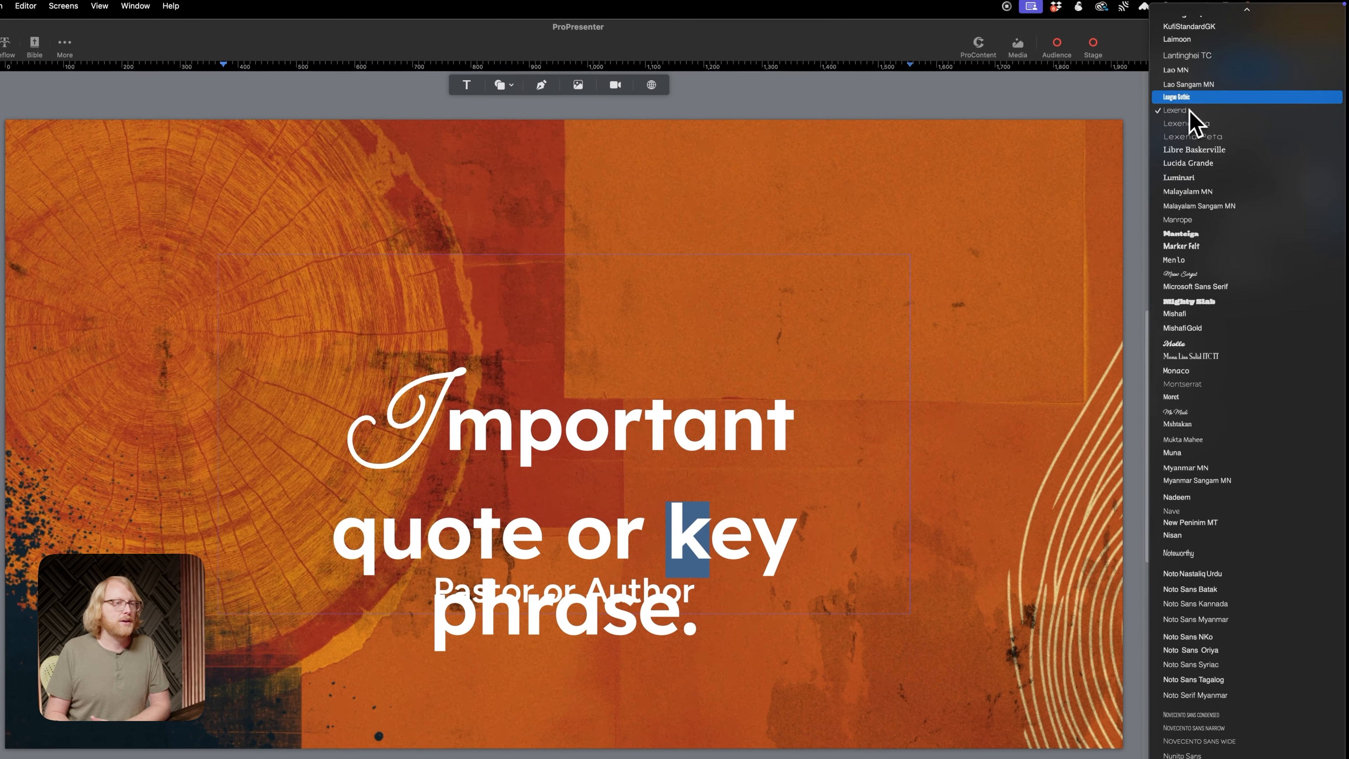
scroll(1241, 66, up, 20)
click(1194, 15)
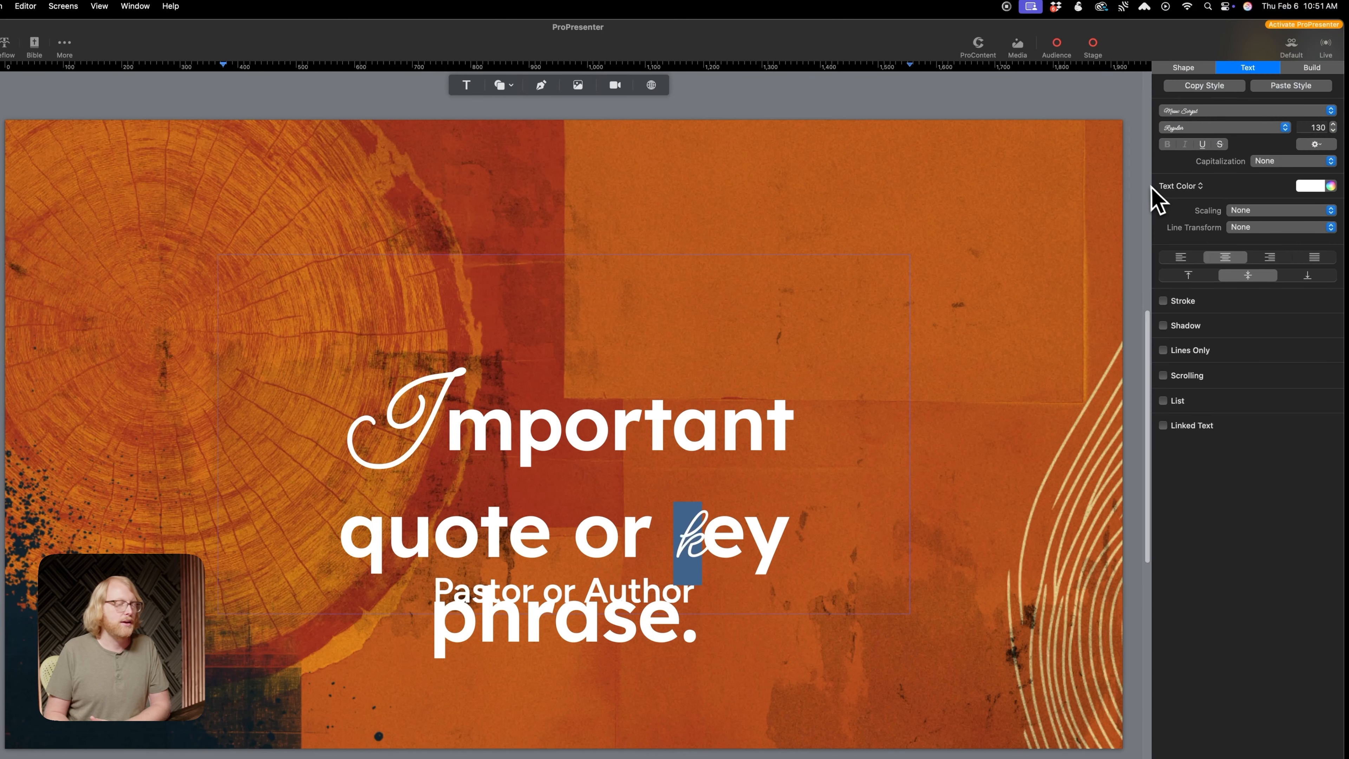
drag(1334, 126, 1334, 126)
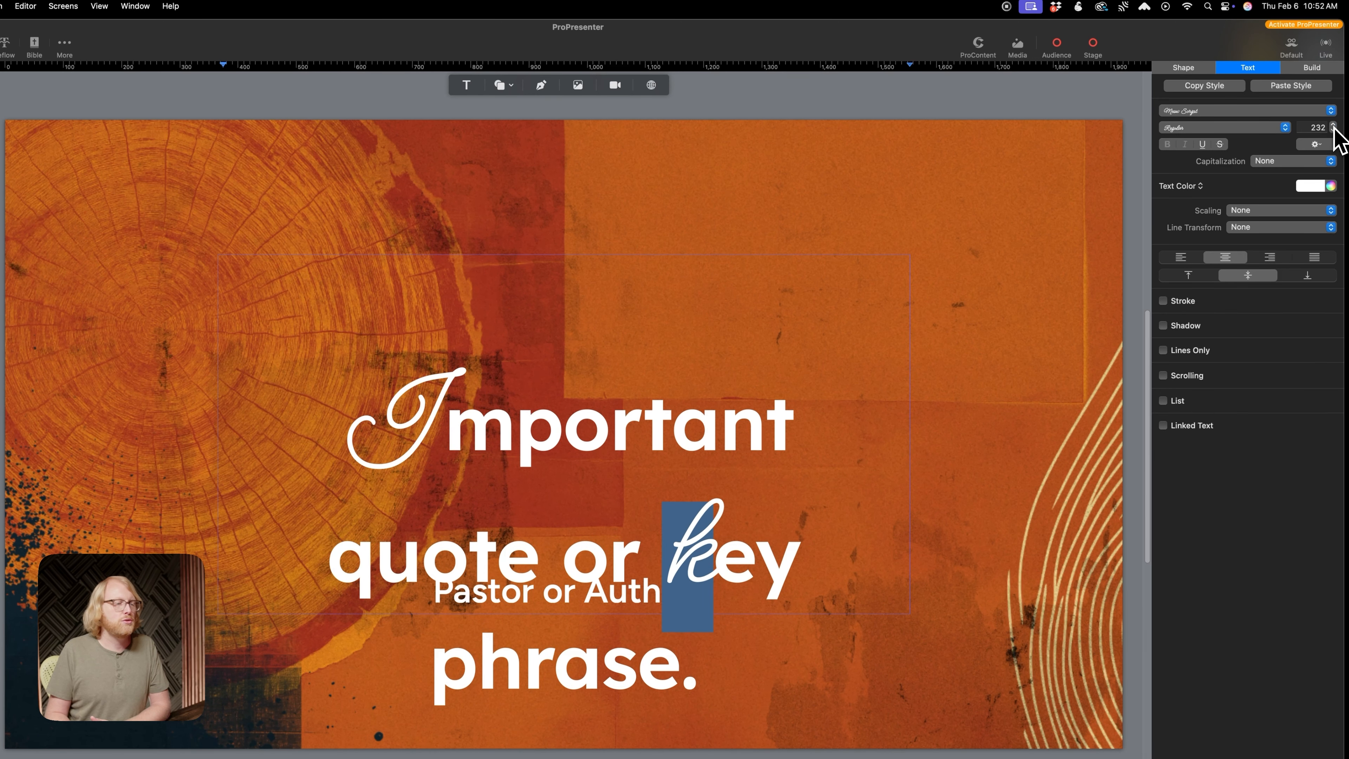
Reduce the script "k" to a font size of 230, and widen the quote text box to about 1372, recentring it on the slide
click(1334, 131)
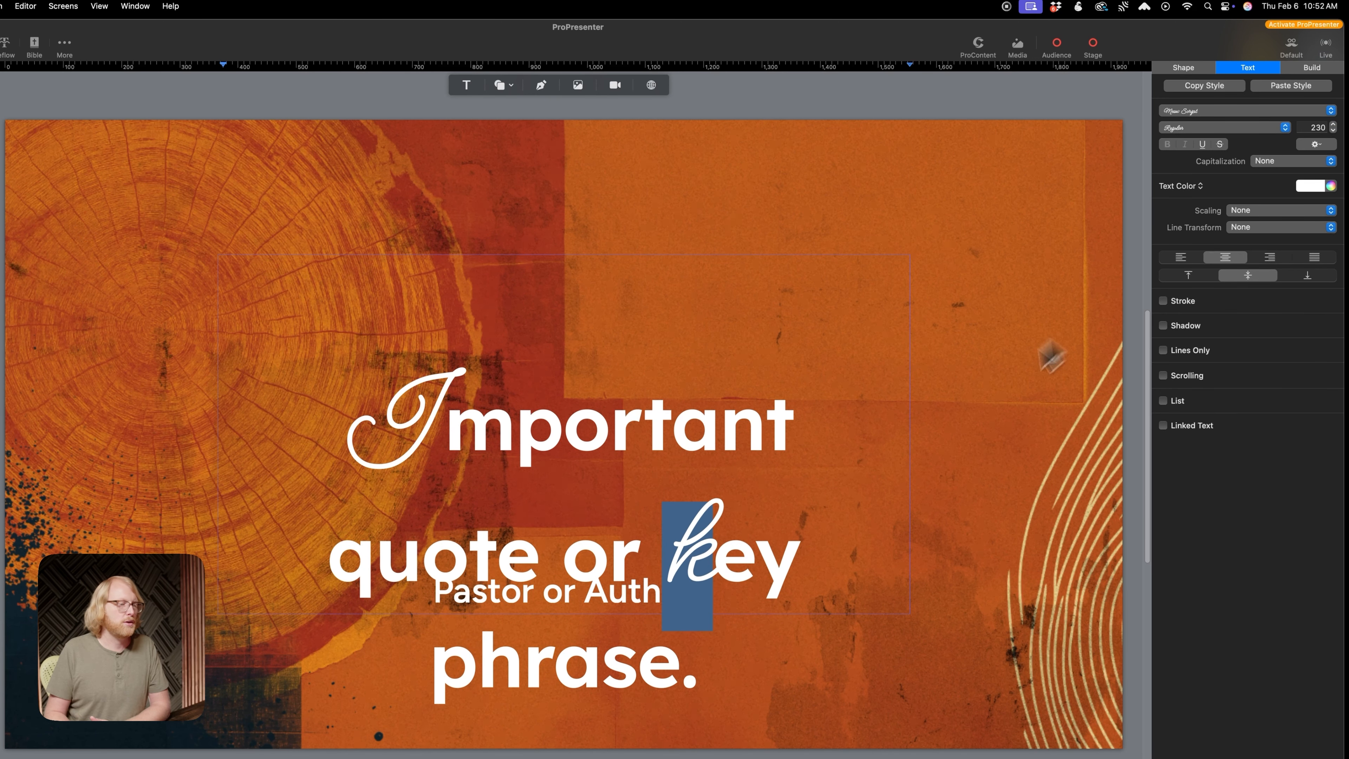
click(1014, 386)
click(782, 437)
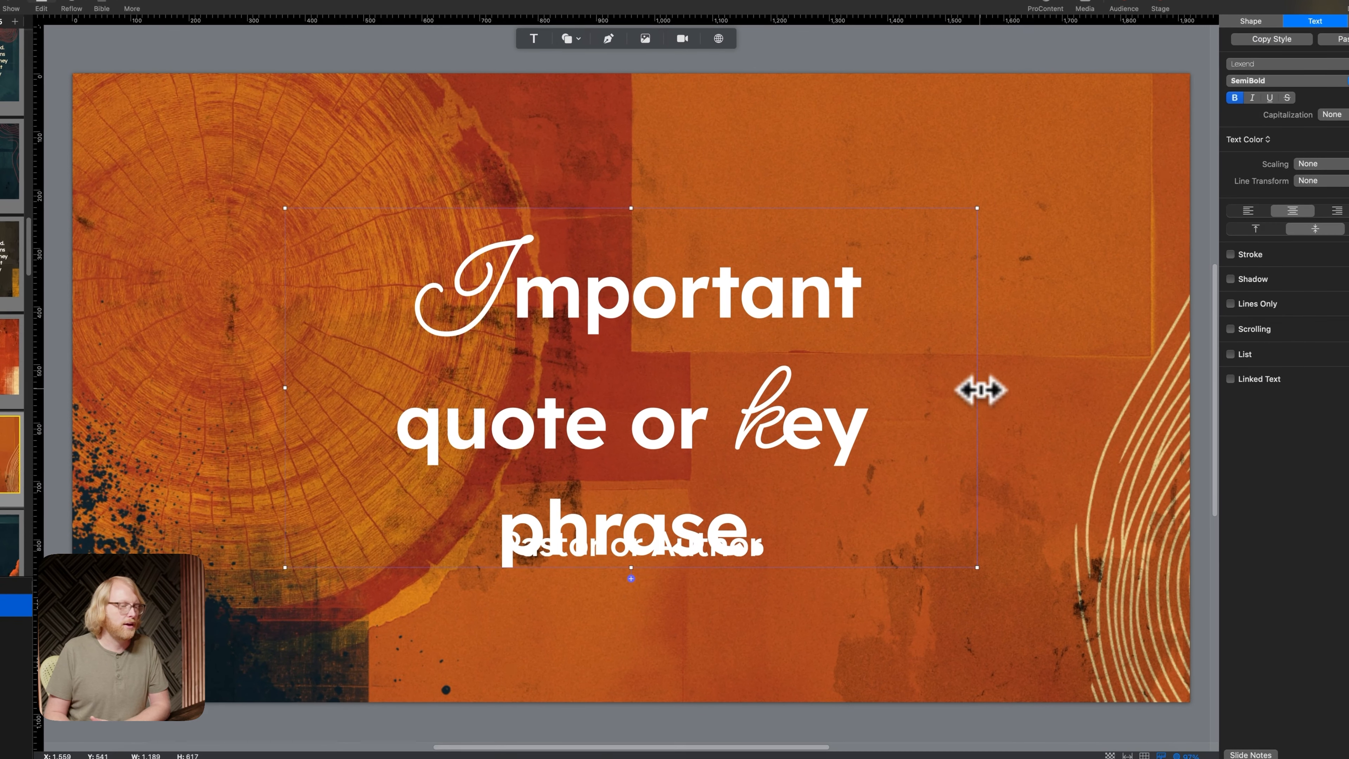
drag(981, 389, 1084, 374)
drag(788, 332, 708, 356)
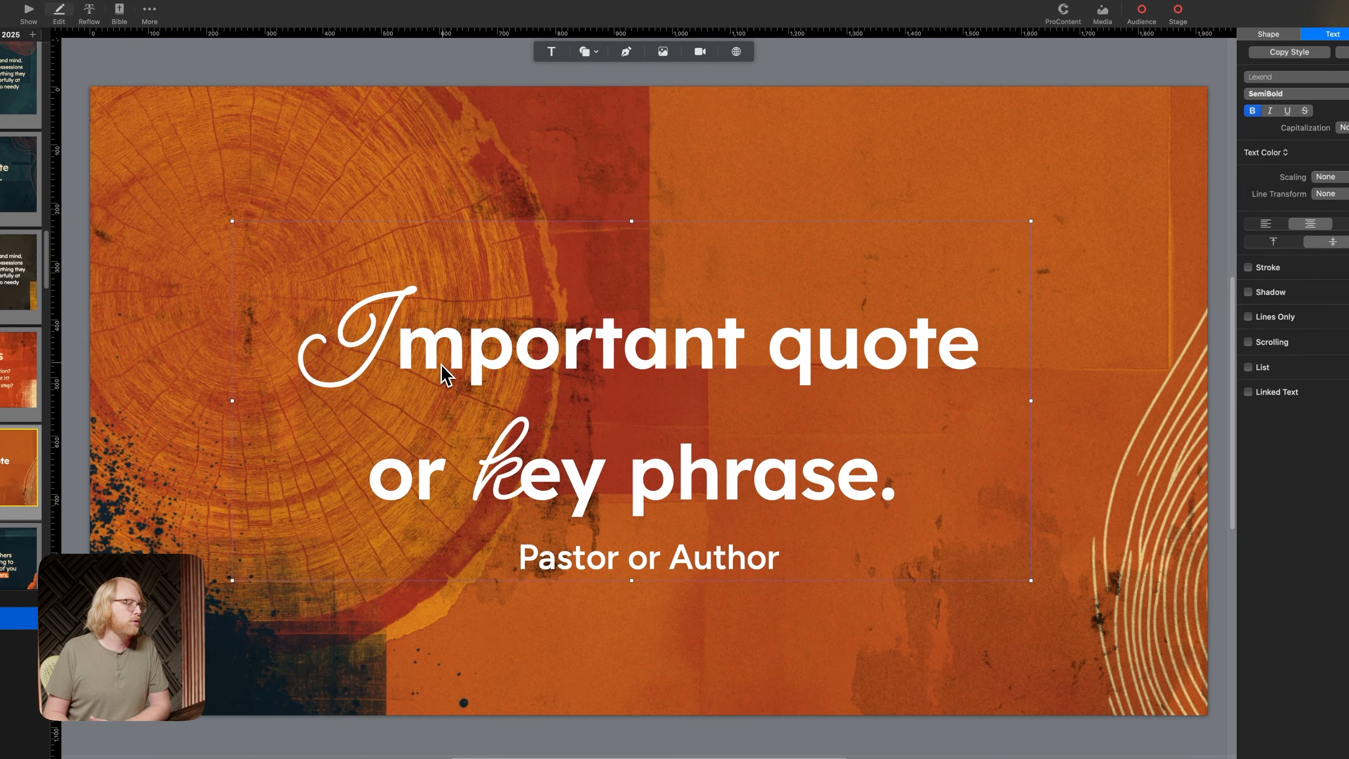
Change the "mportant quote" text to the Lexend Medium weight, leaving the script "I" out of the selection
double_click(445, 374)
drag(406, 338, 1003, 332)
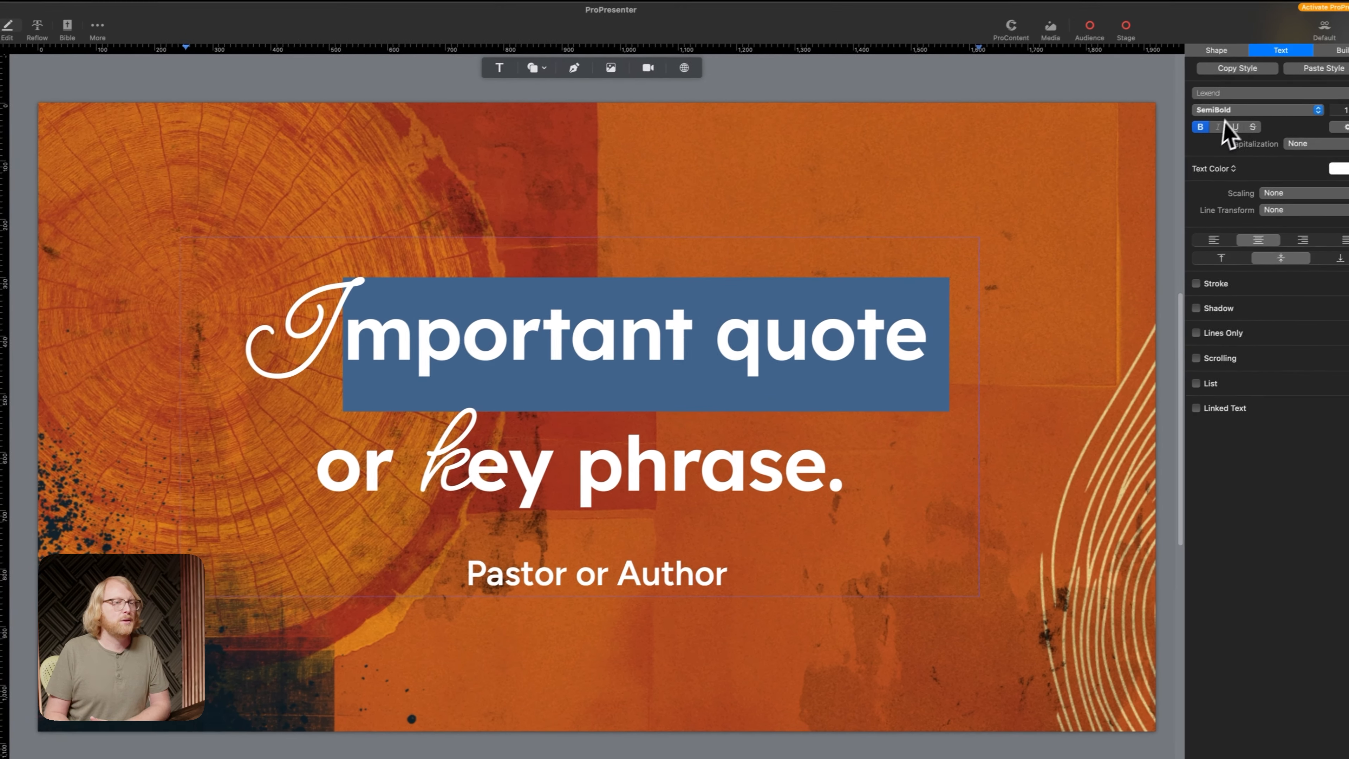
click(1275, 94)
click(1218, 101)
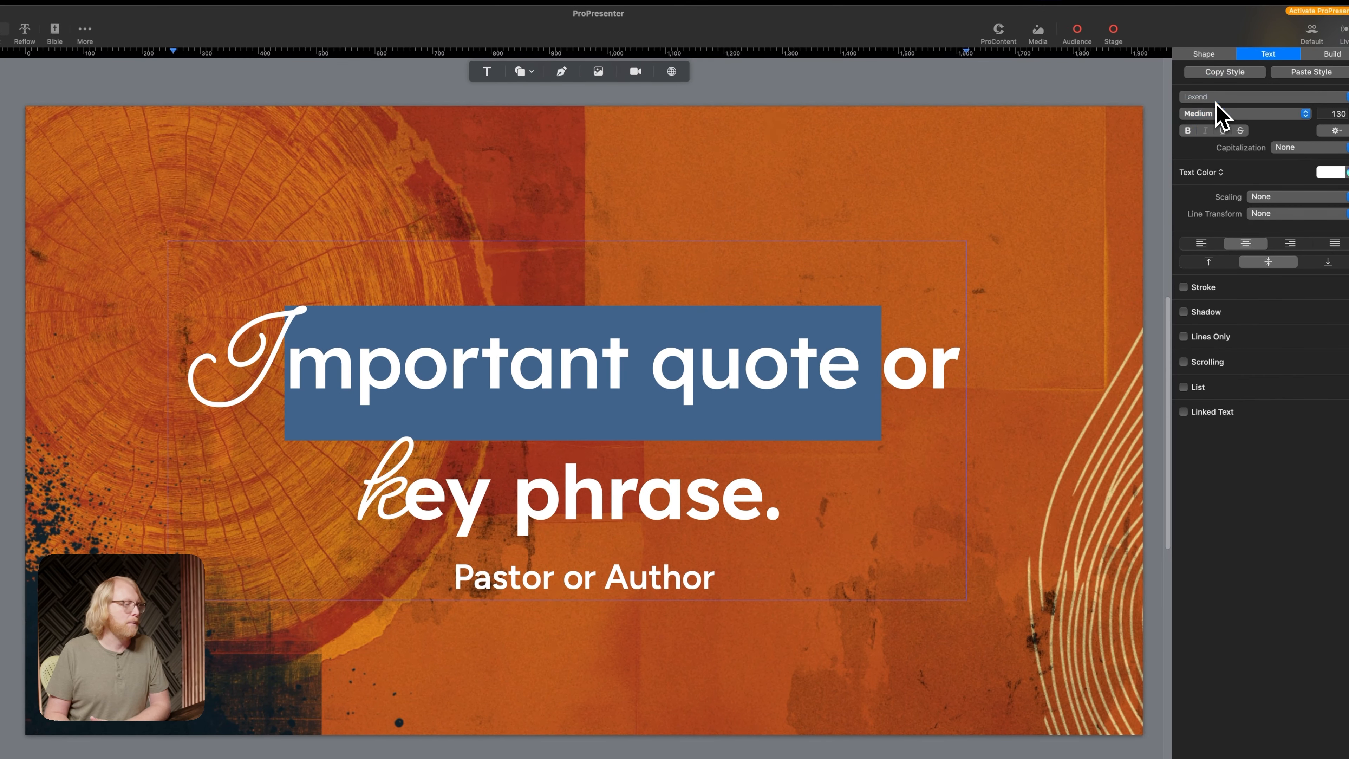
click(871, 377)
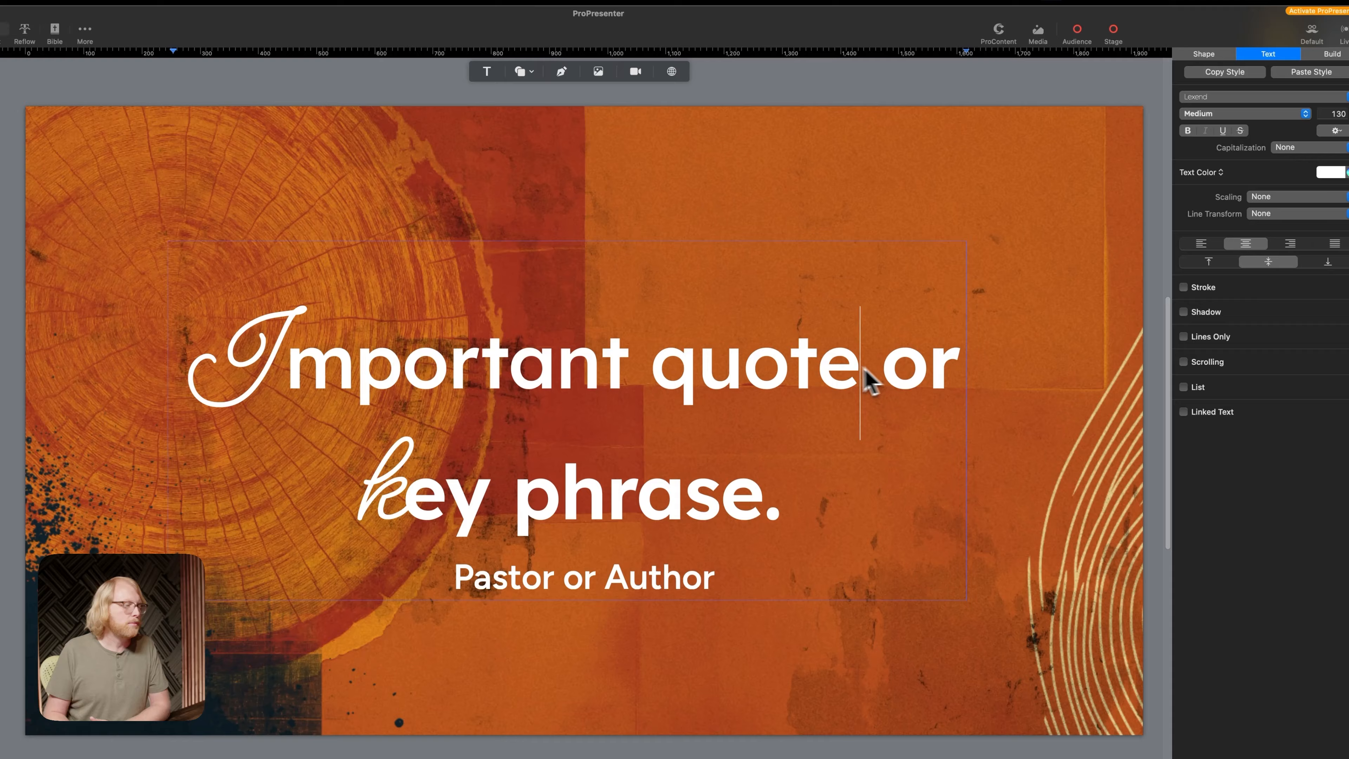
Change the rest of the quote's first line, "mportant quote or", to the Lexend Regular weight
drag(289, 372, 905, 360)
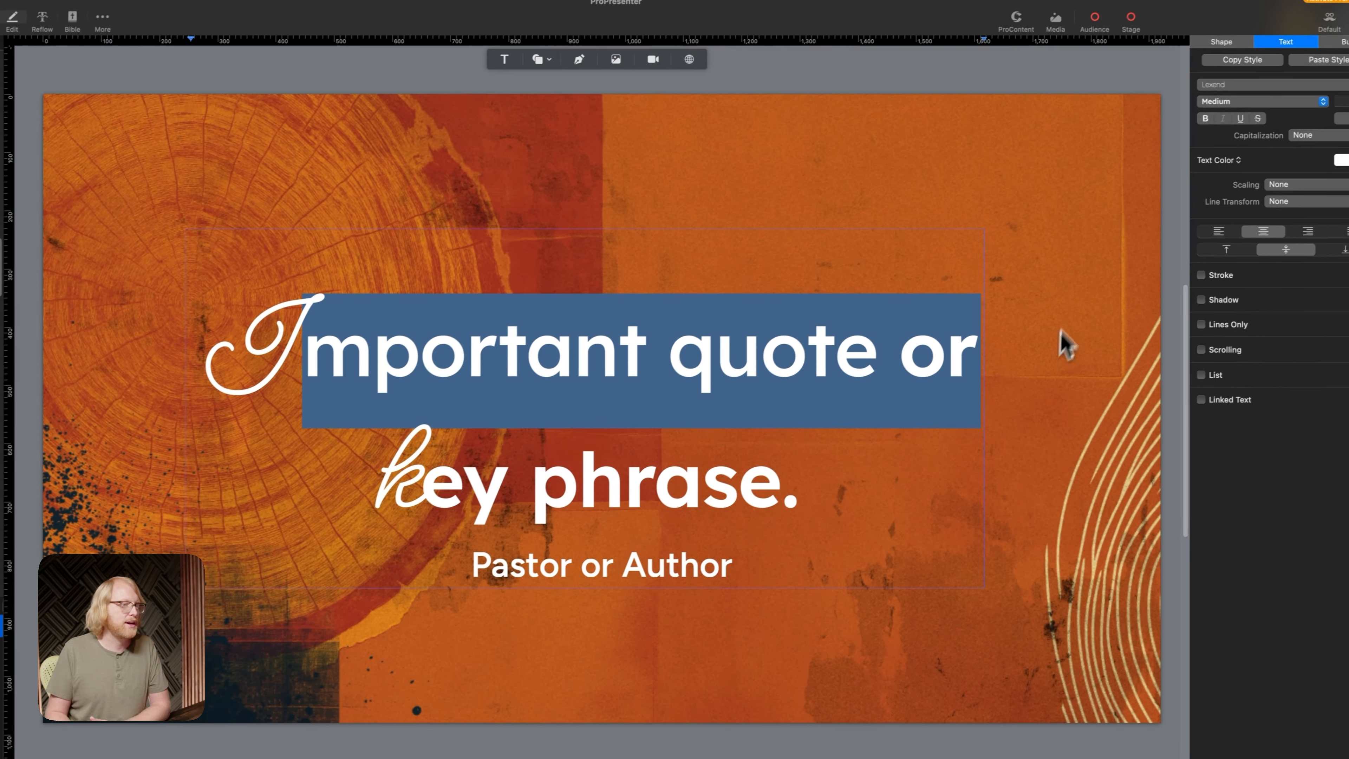
click(1286, 84)
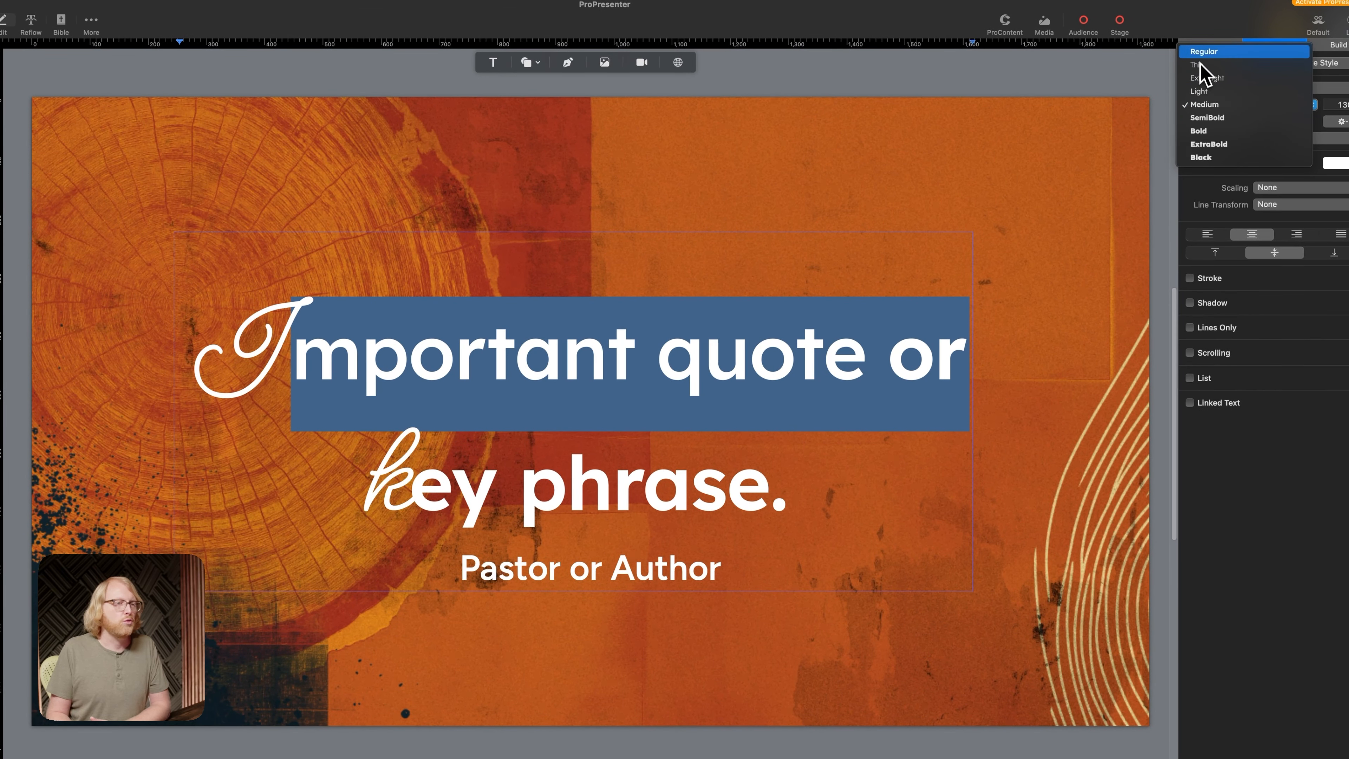
click(1206, 117)
Change "ey phrase." on the quote's second line to the Lexend Regular weight, keeping the script "k" as it is
click(689, 478)
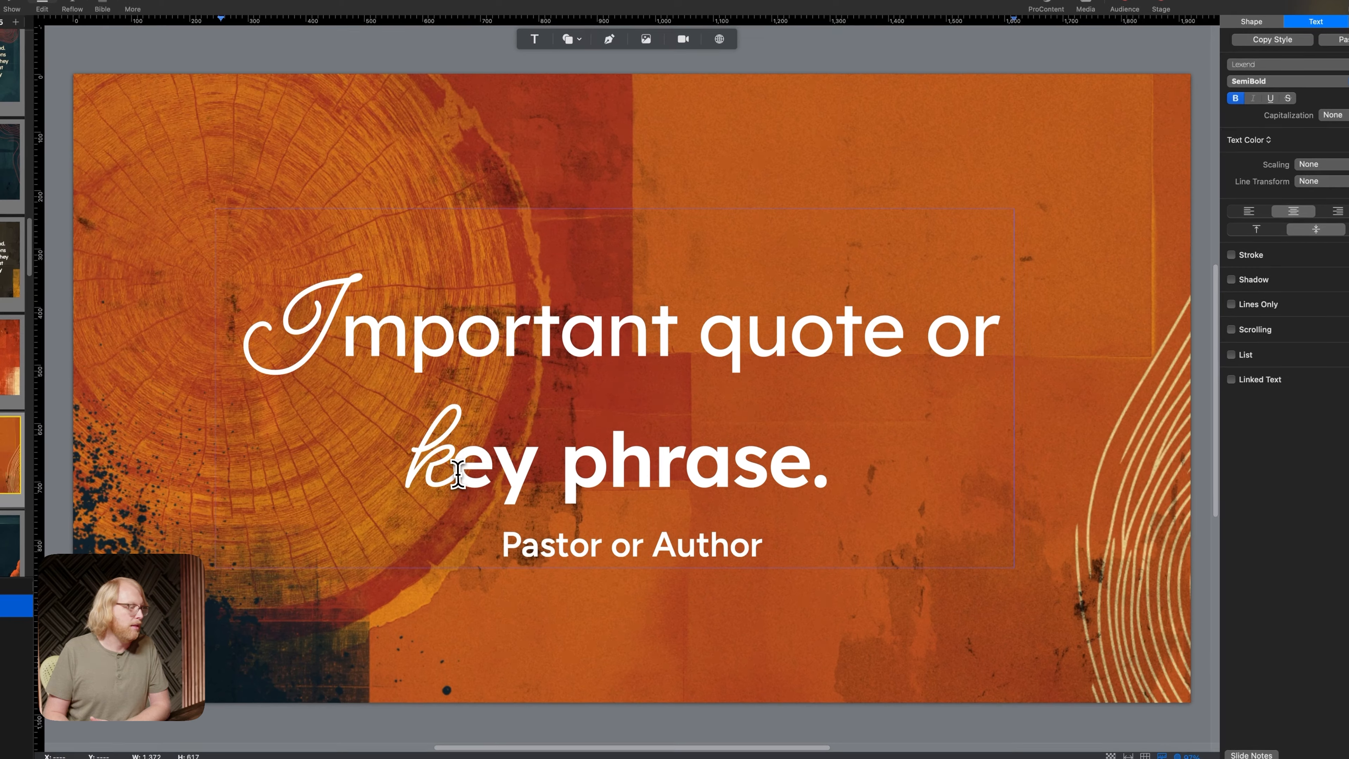
drag(440, 468, 848, 462)
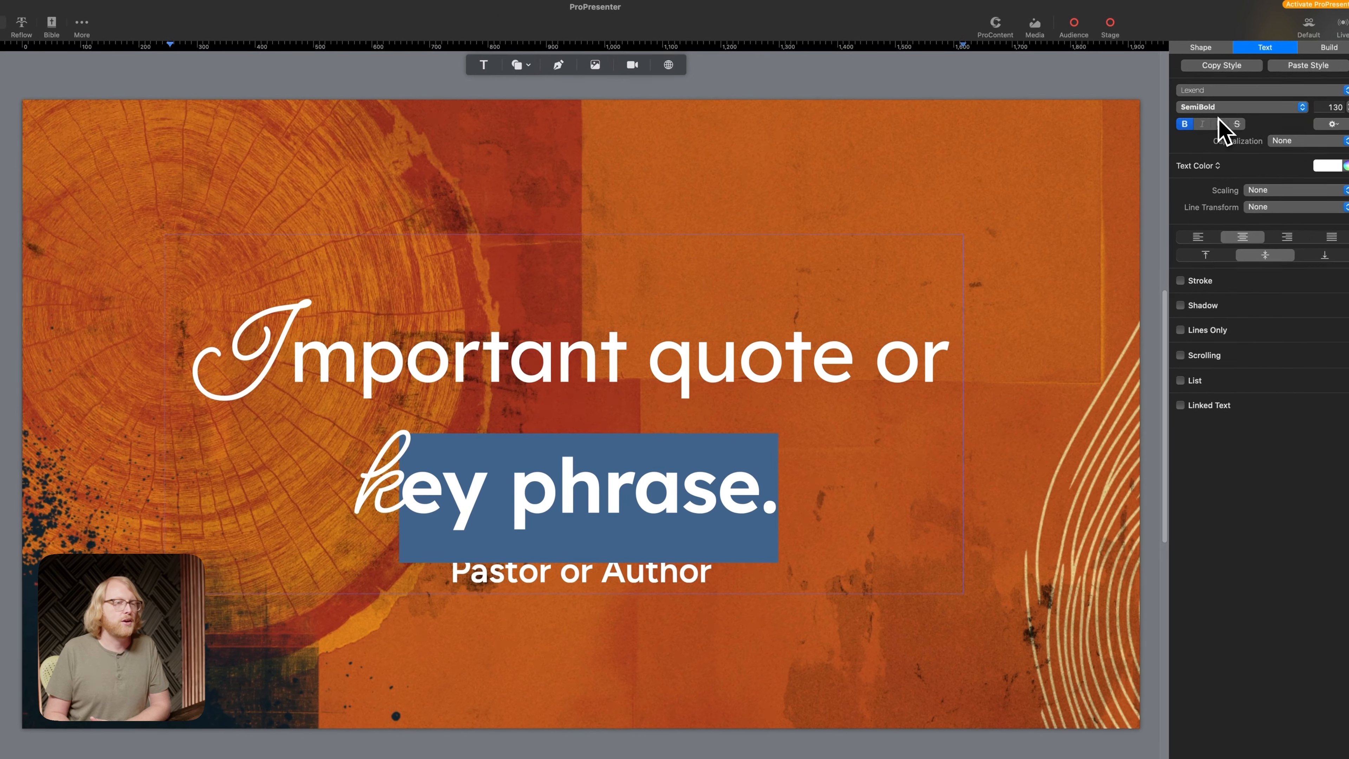
click(1220, 103)
click(1213, 42)
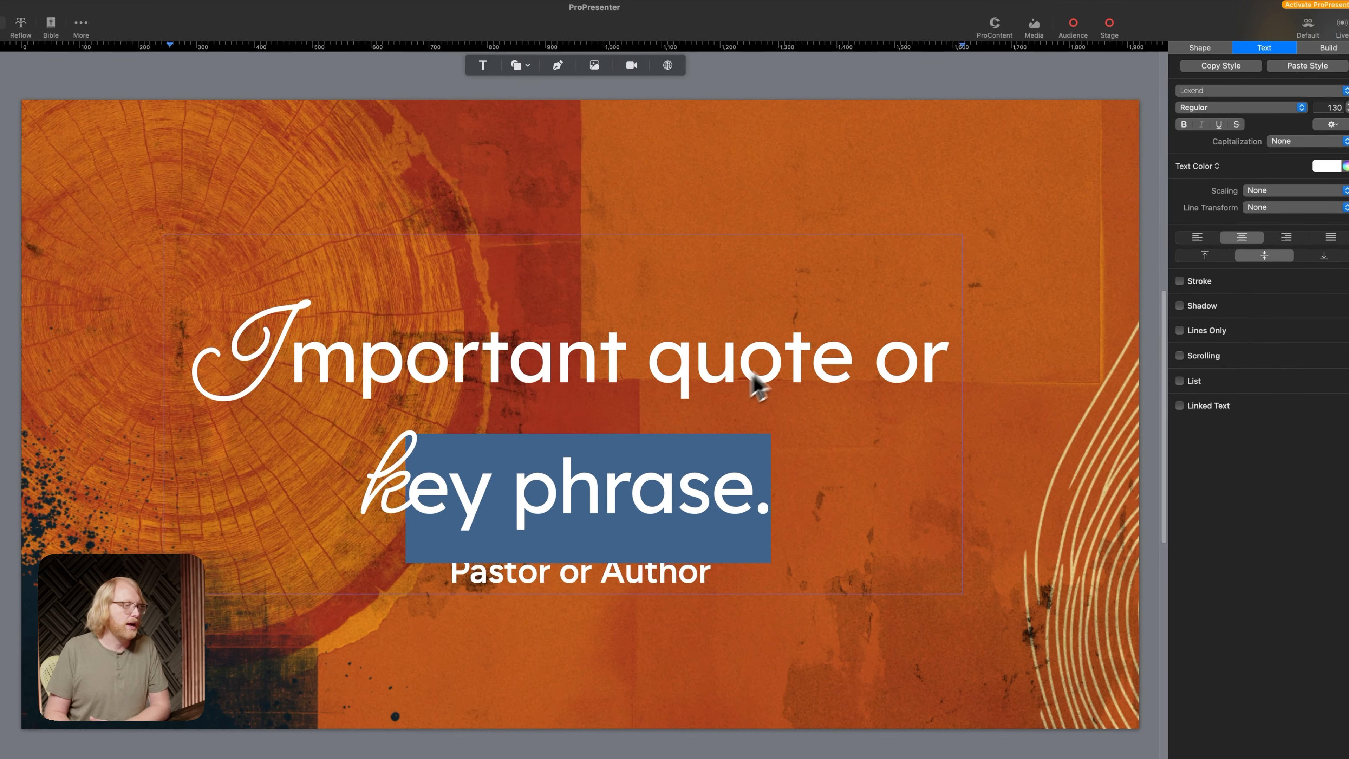
Narrow the quote text box so "or" wraps onto the second line, and recentre the box on the slide
click(1081, 356)
click(949, 386)
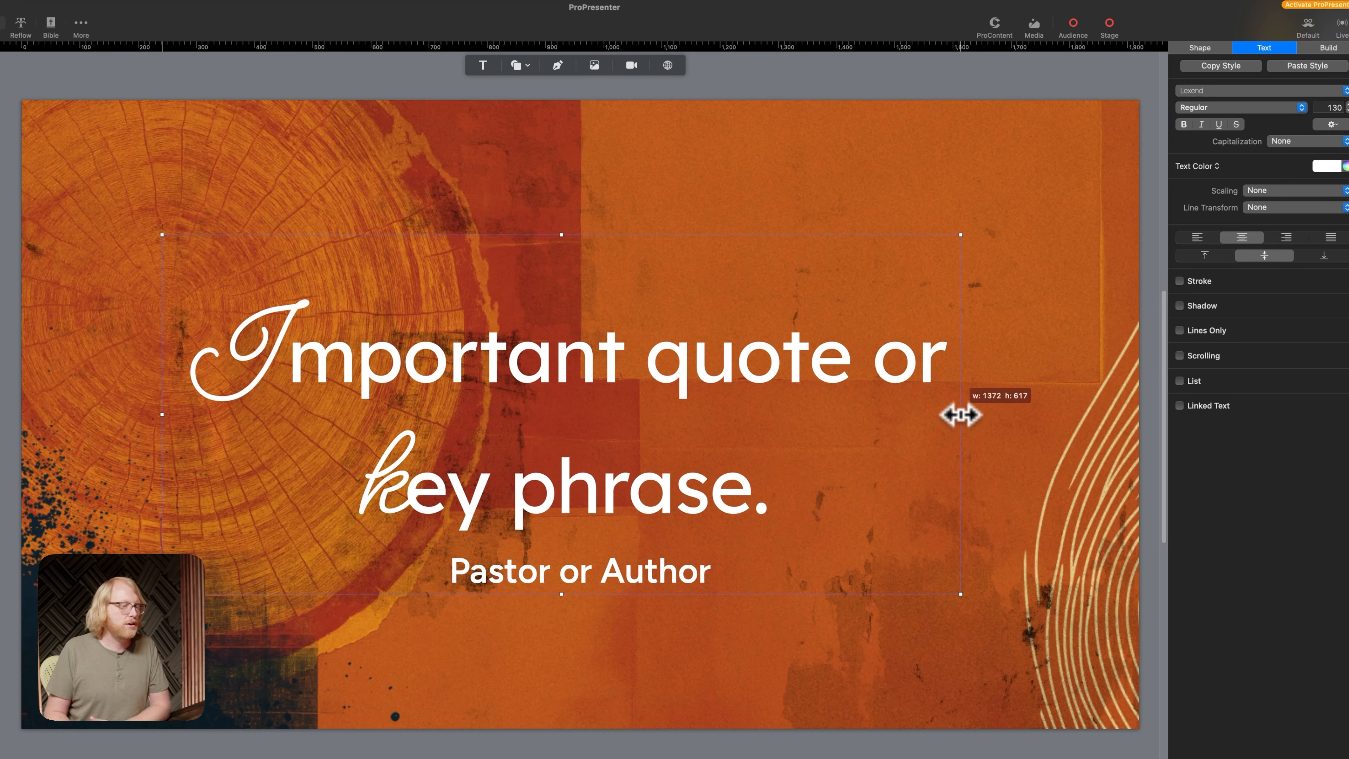
drag(961, 414, 860, 410)
mouse_move(648, 373)
mouse_down()
mouse_move(702, 366)
mouse_move(674, 374)
mouse_up()
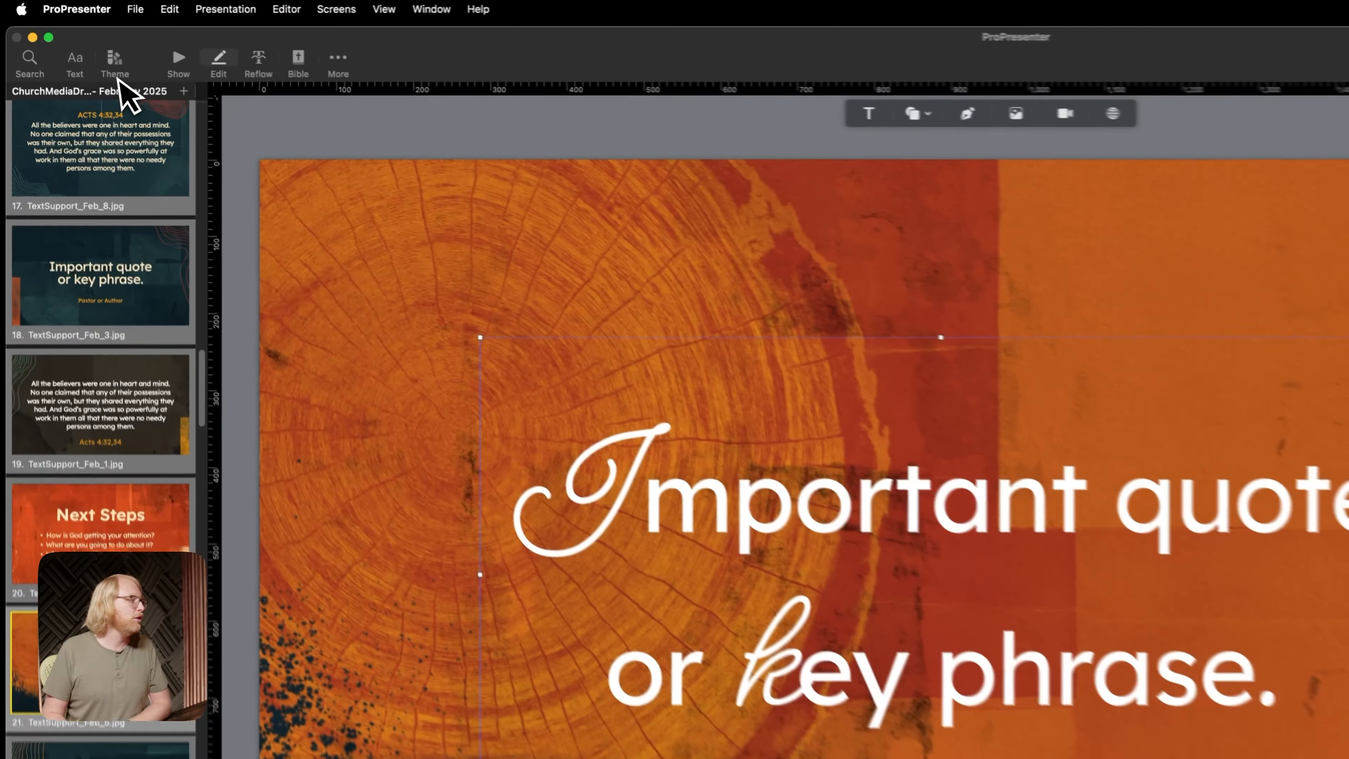
Look through the slide layouts in the ChurchMediaDrop February 2025 theme and the February 2025 Lower theme
click(76, 39)
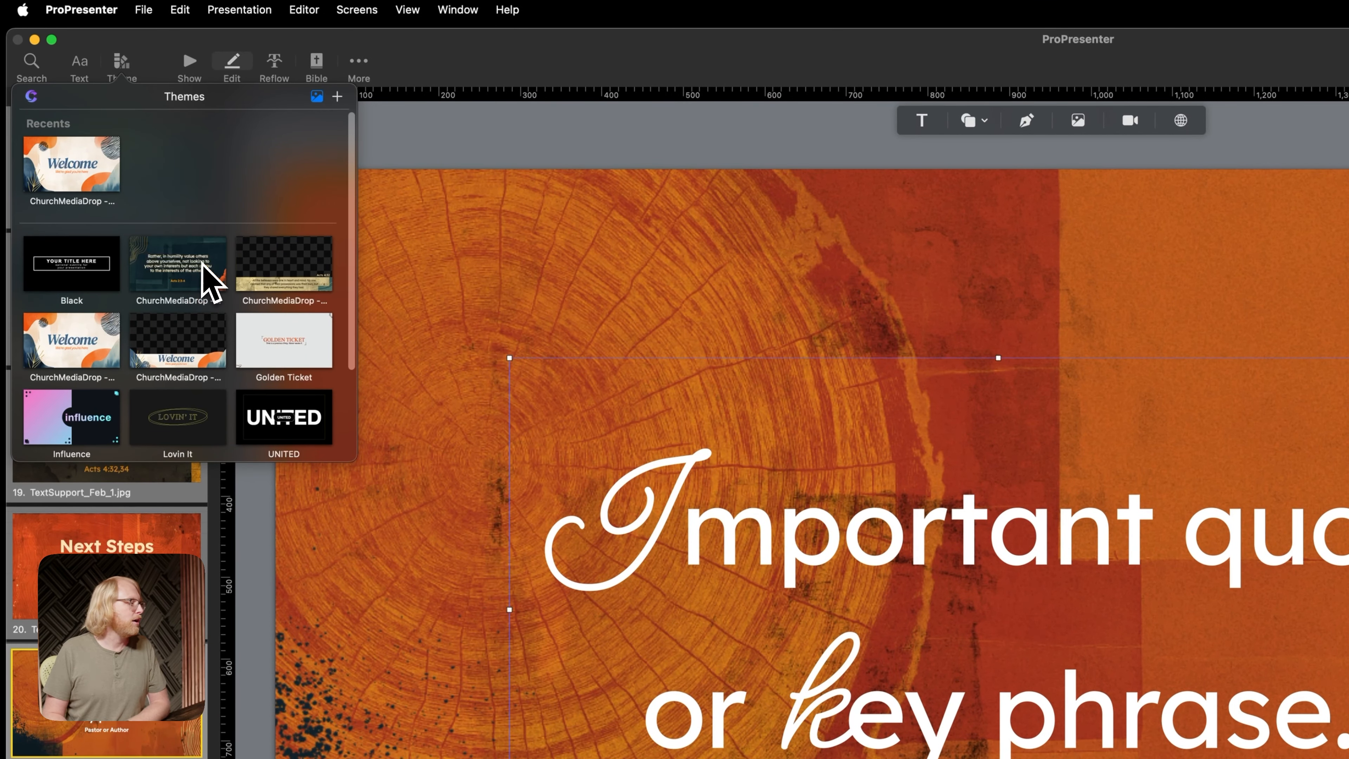
click(191, 279)
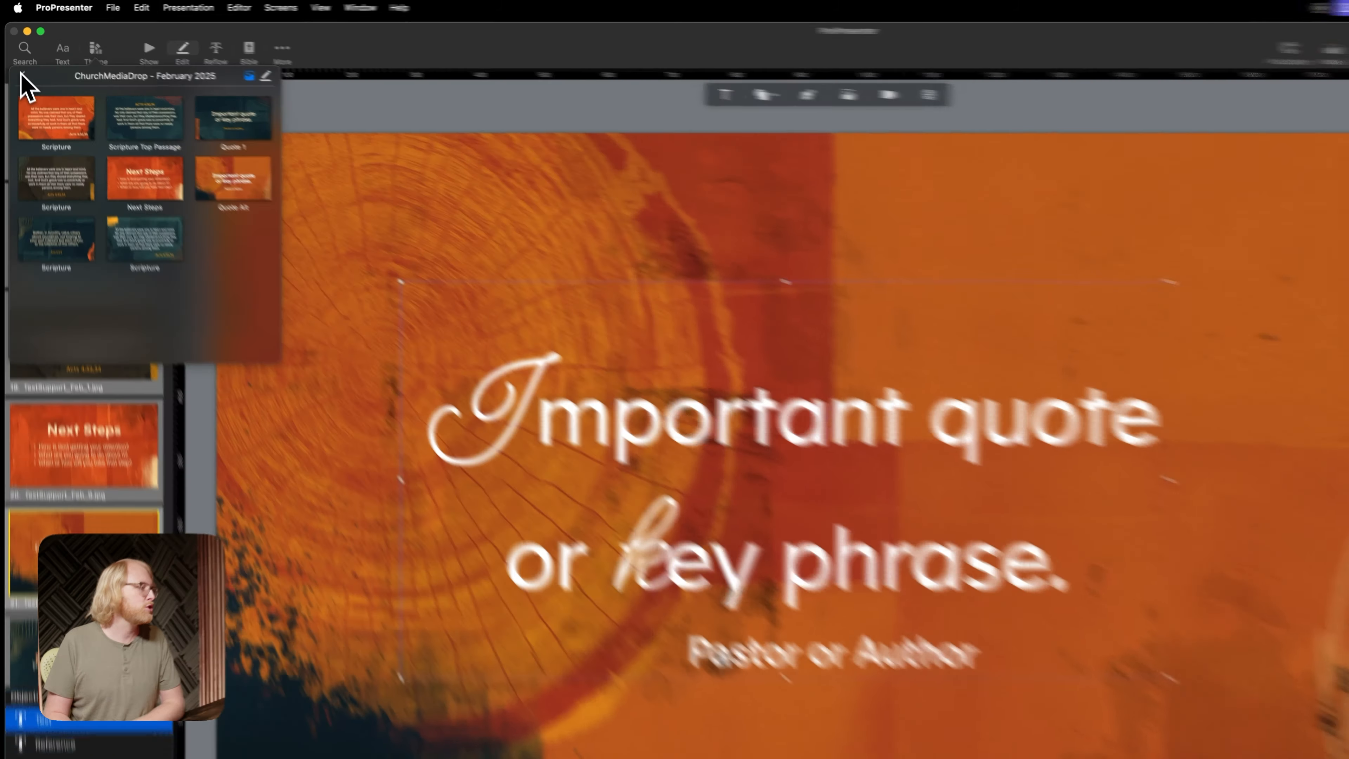
click(17, 60)
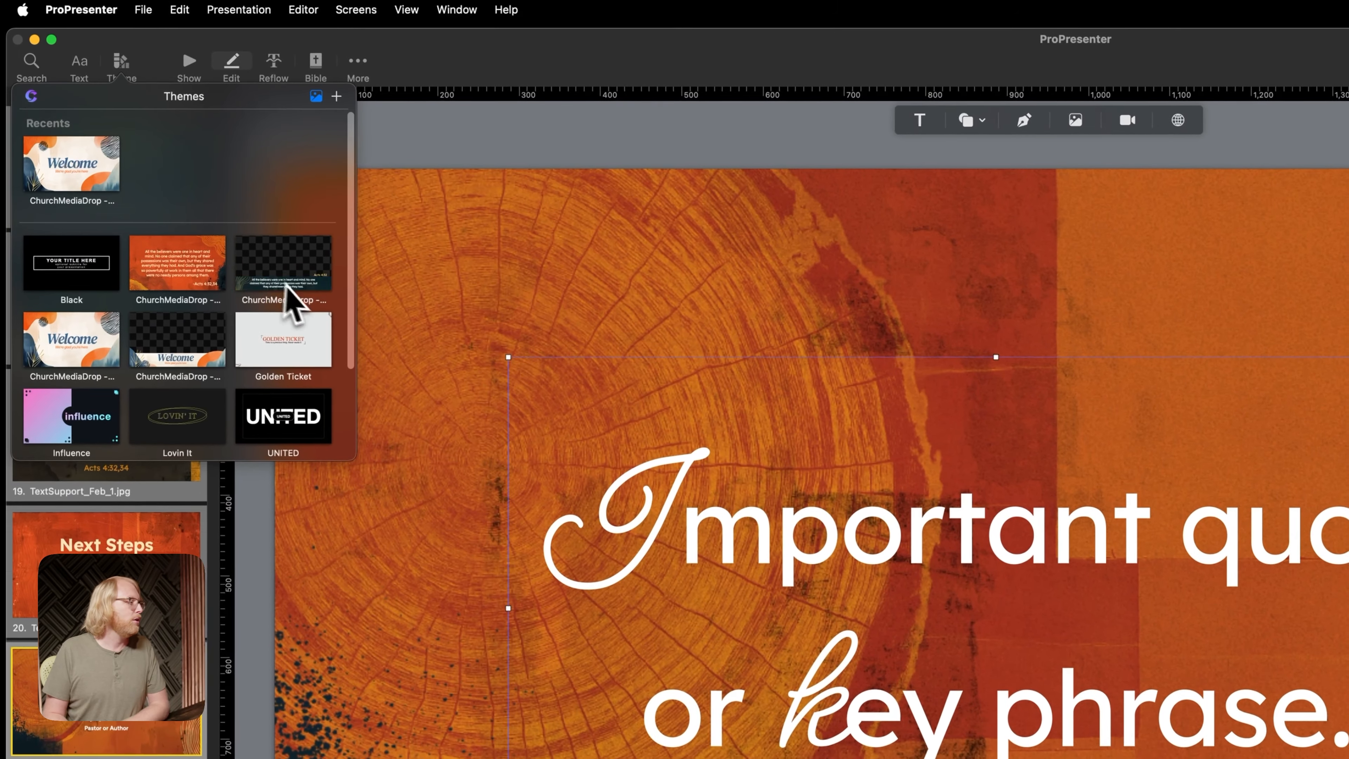
click(182, 181)
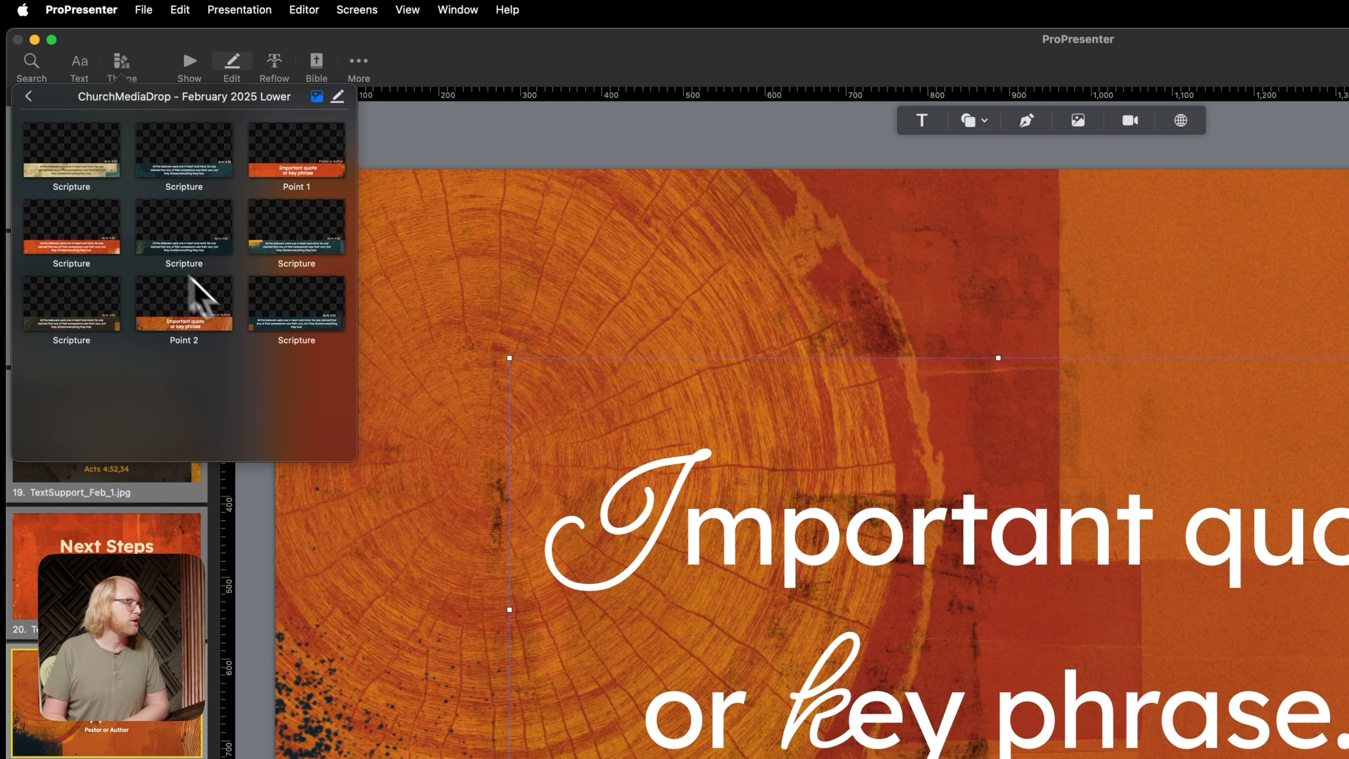